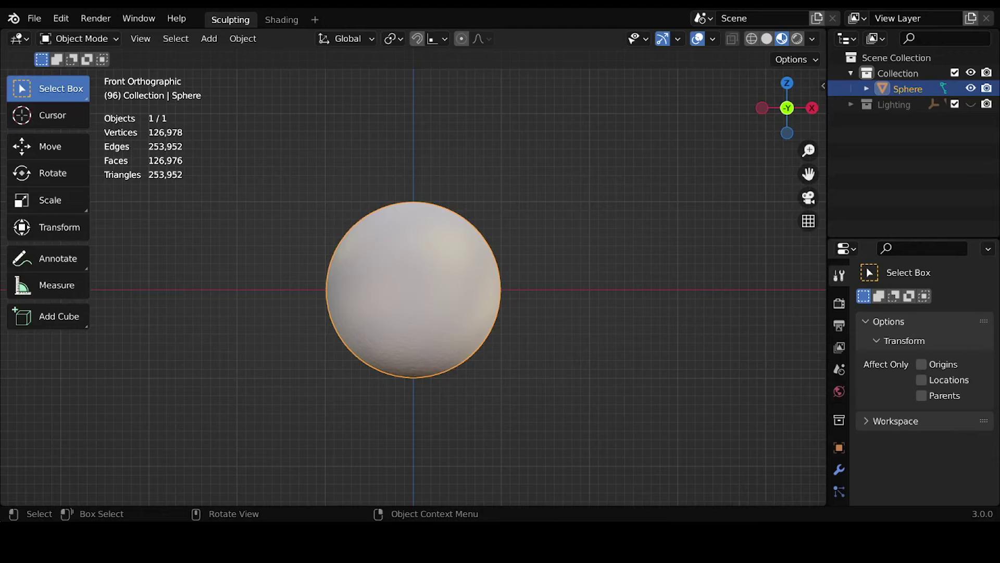
Preview the sphere in rendered shading, return to solid shading and save
{"action": "key", "text": "z"}
{"action": "left_click", "coordinate": [721, 339]}
{"action": "key", "text": "z"}
{"action": "left_click", "coordinate": [648, 306]}
{"action": "key", "text": "ctrl+s"}
Enter Sculpt Mode on the sphere with a 332 px Grab brush
{"action": "key", "text": "g"}
{"action": "key", "text": "Escape"}
{"action": "key", "text": "ctrl+Tab"}
{"action": "key", "text": "g"}
{"action": "key", "text": "f"}
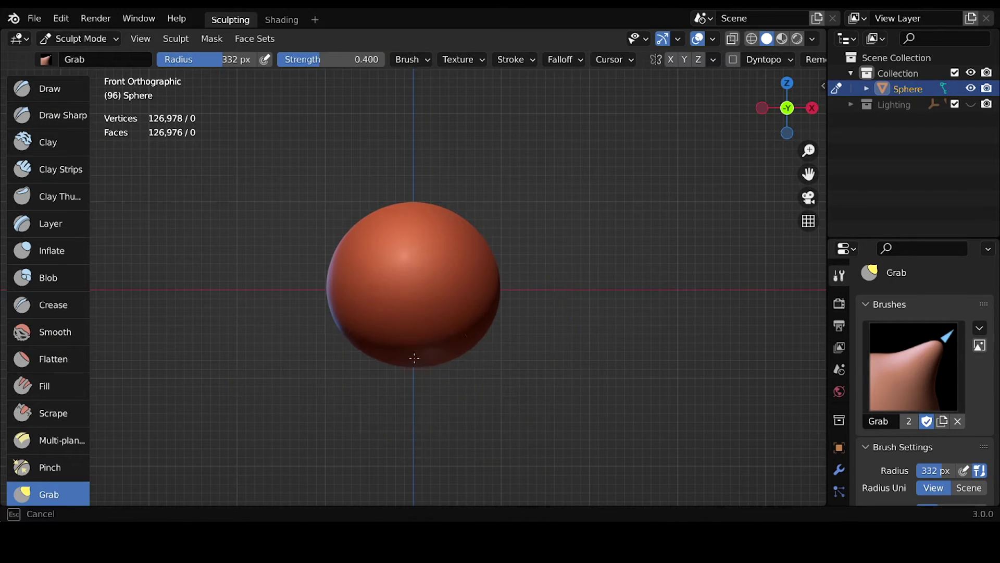
{"action": "left_click", "coordinate": [425, 346]}
Carve eye sockets with a 42 px Clay Strips brush and enable X-axis symmetry at 70 px
{"action": "key", "text": "c"}
{"action": "key", "text": "f"}
{"action": "left_click", "coordinate": [447, 307]}
{"action": "mouse_move", "coordinate": [435, 297]}
{"action": "left_mouse_down"}
{"action": "mouse_move", "coordinate": [457, 286]}
{"action": "mouse_move", "coordinate": [448, 298]}
{"action": "left_mouse_up"}
{"action": "left_click", "coordinate": [721, 59]}
{"action": "key", "text": "f"}
{"action": "left_click", "coordinate": [495, 290]}
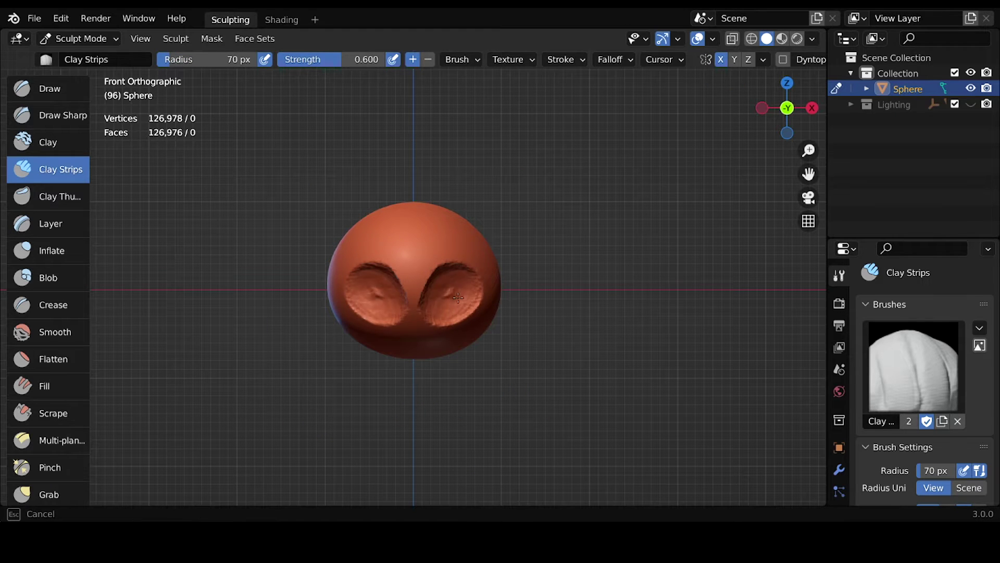
Pull the lower face into a jaw with a 103 px Snake Hook brush
{"action": "key", "text": "g"}
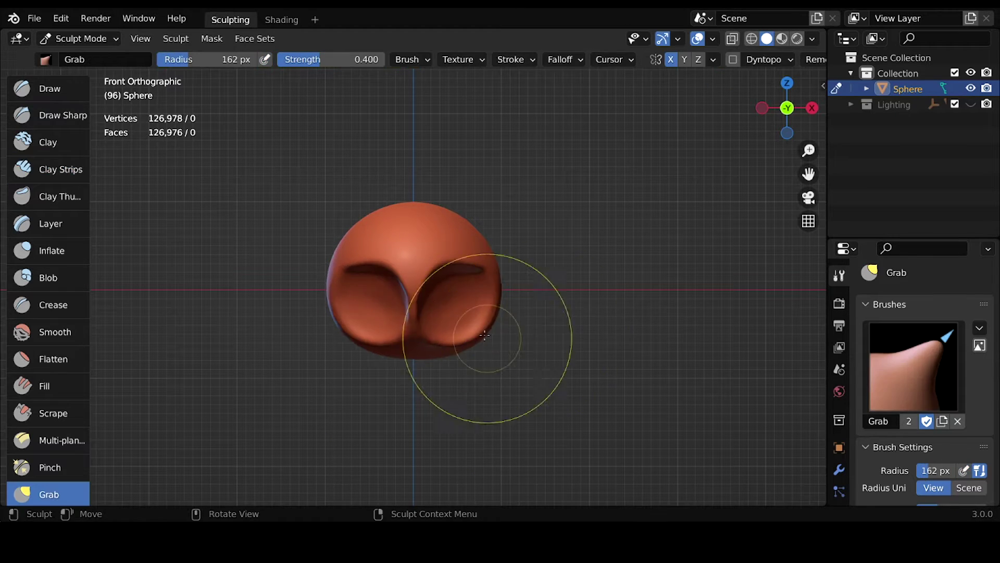
{"action": "key", "text": "k"}
{"action": "key", "text": "f"}
{"action": "mouse_move", "coordinate": [407, 423]}
{"action": "middle_mouse_down"}
{"action": "mouse_move", "coordinate": [427, 339]}
{"action": "mouse_move", "coordinate": [485, 359]}
{"action": "middle_mouse_up"}
{"action": "left_click", "coordinate": [469, 355]}
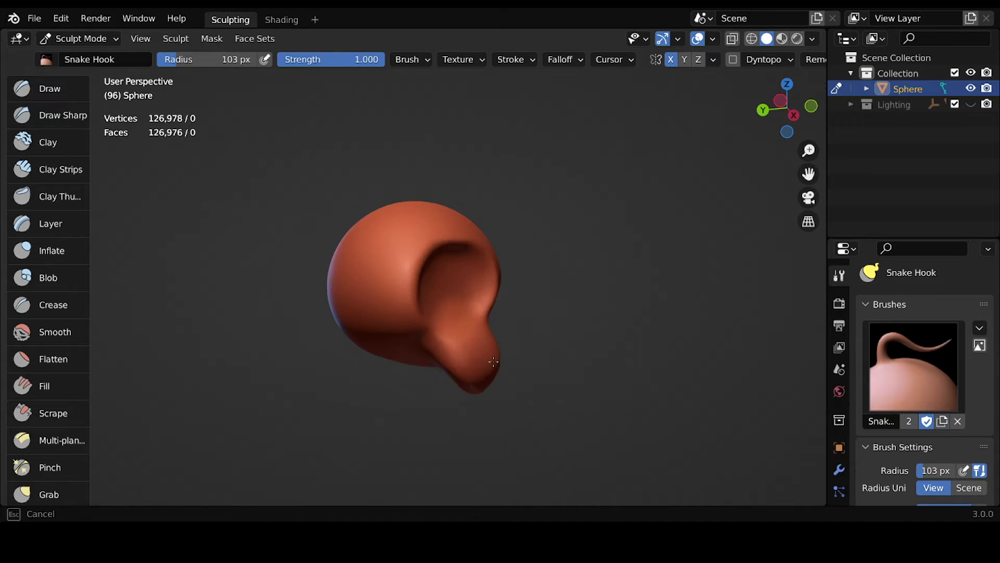
Reshape the brow ridge with an 87 px Grab brush, then start a voxel remesh
{"action": "key", "text": "ctrl+s"}
{"action": "key", "text": "KP_1"}
{"action": "key", "text": "g"}
{"action": "key", "text": "f"}
{"action": "left_click", "coordinate": [459, 284]}
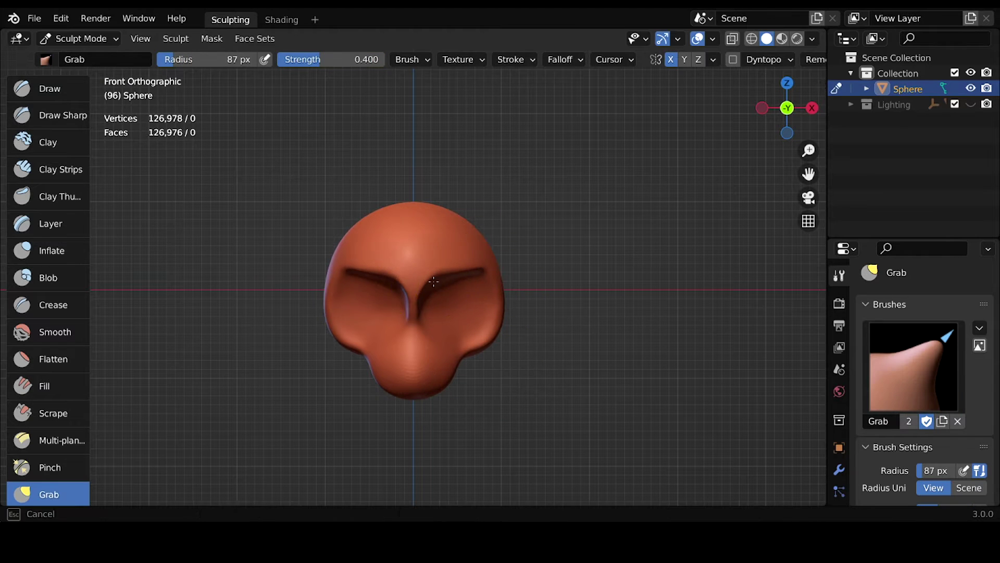
{"action": "left_click_drag", "start_coordinate": [424, 280], "coordinate": [339, 310]}
{"action": "middle_click_drag", "start_coordinate": [339, 310], "coordinate": [447, 342]}
{"action": "key", "text": "i"}
{"action": "key", "text": "ctrl+r"}
Remesh the head at voxel size 0.0325 and switch to Inflate for the nasal area
{"action": "key", "text": "r"}
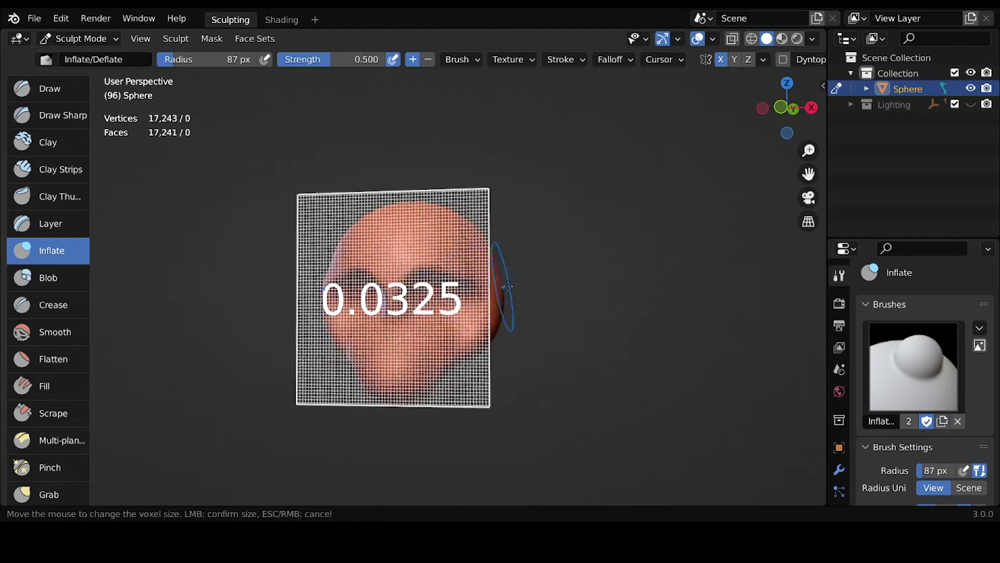
{"action": "left_click", "coordinate": [508, 286]}
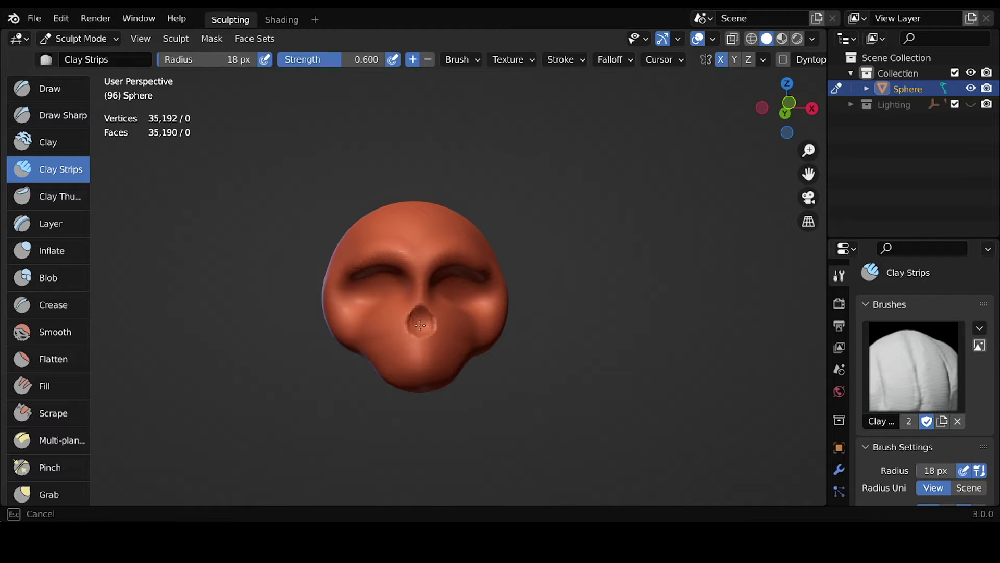
{"action": "key", "text": "i"}
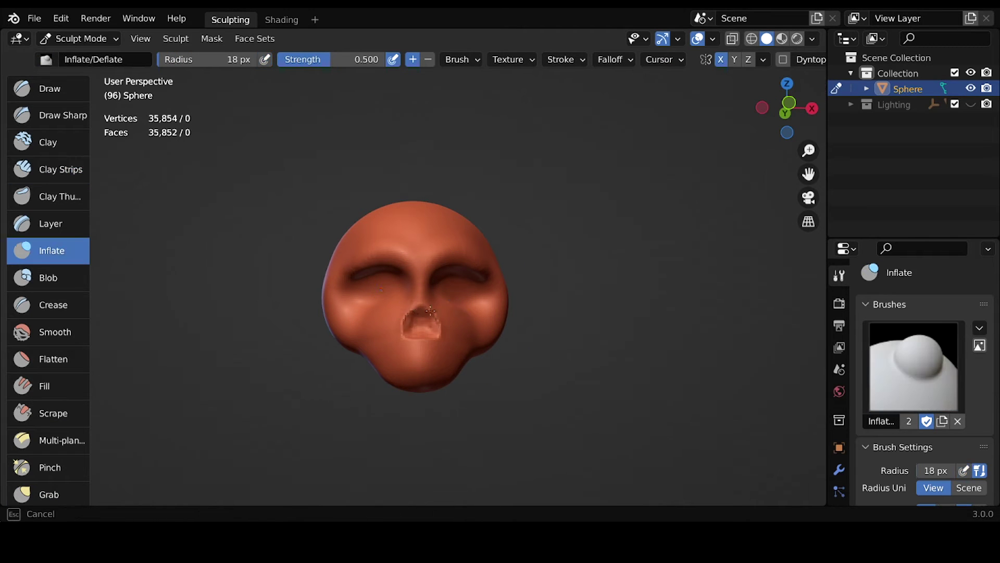
{"action": "middle_click_drag", "start_coordinate": [497, 310], "coordinate": [517, 375]}
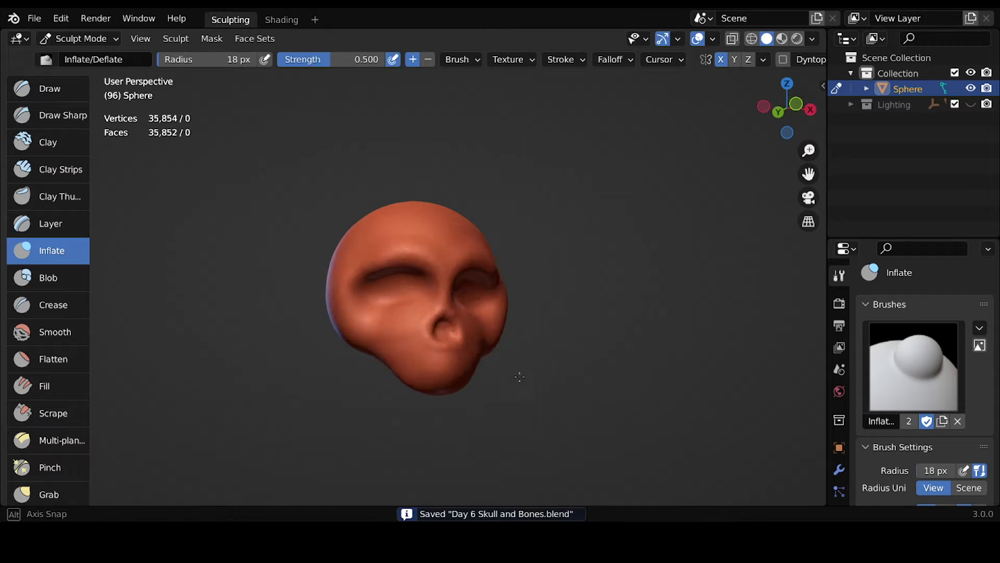
Pull the chin forward with a 65 px Grab brush, check the profile and save
{"action": "key", "text": "g"}
{"action": "left_click_drag", "start_coordinate": [458, 391], "coordinate": [492, 380]}
{"action": "mouse_move", "coordinate": [491, 380]}
{"action": "middle_mouse_down"}
{"action": "mouse_move", "coordinate": [417, 415]}
{"action": "mouse_move", "coordinate": [373, 373]}
{"action": "middle_mouse_up"}
{"action": "key", "text": "f"}
{"action": "left_click", "coordinate": [334, 310]}
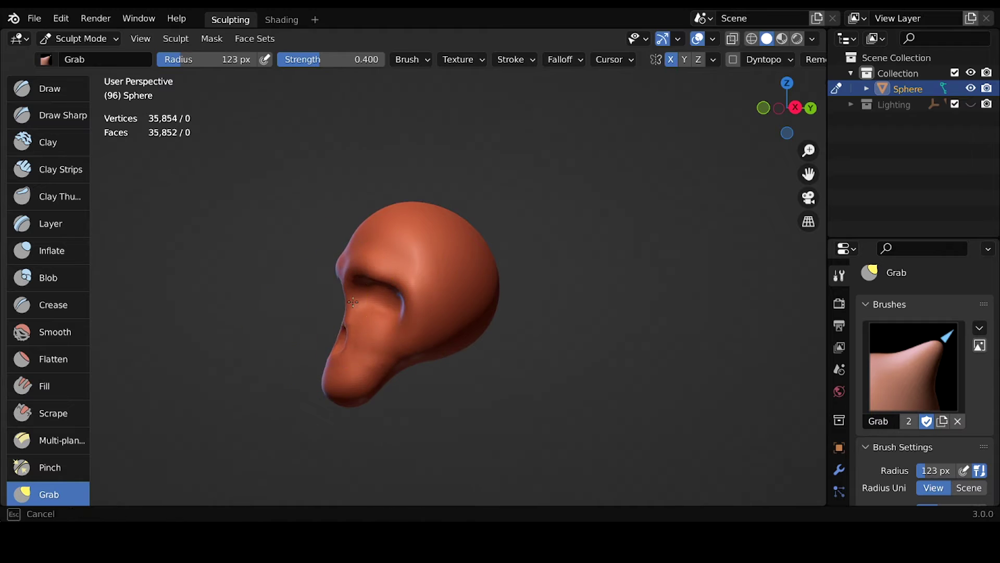
{"action": "mouse_move", "coordinate": [333, 310]}
{"action": "middle_mouse_down"}
{"action": "mouse_move", "coordinate": [513, 353]}
{"action": "mouse_move", "coordinate": [506, 339]}
{"action": "middle_mouse_up"}
{"action": "key", "text": "ctrl+s"}
Set Clay Strips to 34 px, turn off dynamic topology and save
{"action": "key", "text": "c"}
{"action": "key", "text": "f"}
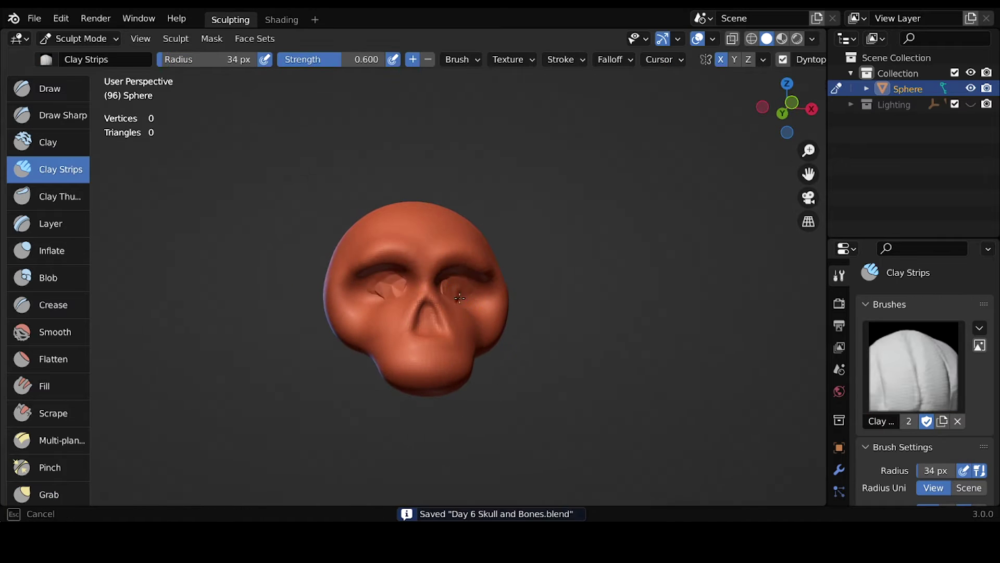
{"action": "key", "text": "ctrl+d"}
{"action": "mouse_move", "coordinate": [501, 285]}
{"action": "middle_mouse_down"}
{"action": "mouse_move", "coordinate": [387, 291]}
{"action": "mouse_move", "coordinate": [479, 272]}
{"action": "mouse_move", "coordinate": [470, 340]}
{"action": "middle_mouse_up"}
{"action": "key", "text": "ctrl+s"}
{"action": "key", "text": "KP_1"}
Widen the eye sockets outward and upward with a 172 px Grab brush
{"action": "key", "text": "g"}
{"action": "key", "text": "c"}
{"action": "mouse_move", "coordinate": [507, 252]}
{"action": "middle_mouse_down"}
{"action": "mouse_move", "coordinate": [424, 279]}
{"action": "mouse_move", "coordinate": [458, 250]}
{"action": "mouse_move", "coordinate": [381, 286]}
{"action": "mouse_move", "coordinate": [406, 196]}
{"action": "middle_mouse_up"}
{"action": "key", "text": "i"}
{"action": "key", "text": "ctrl+s"}
{"action": "key", "text": "g"}
{"action": "key", "text": "f"}
{"action": "left_click", "coordinate": [436, 296]}
{"action": "left_click_drag", "start_coordinate": [435, 295], "coordinate": [451, 302]}
Orbit around the skull, resizing the Grab brush to 252 px then 165 px, and save
{"action": "mouse_move", "coordinate": [455, 303]}
{"action": "middle_mouse_down"}
{"action": "mouse_move", "coordinate": [509, 291]}
{"action": "mouse_move", "coordinate": [551, 313]}
{"action": "middle_mouse_up"}
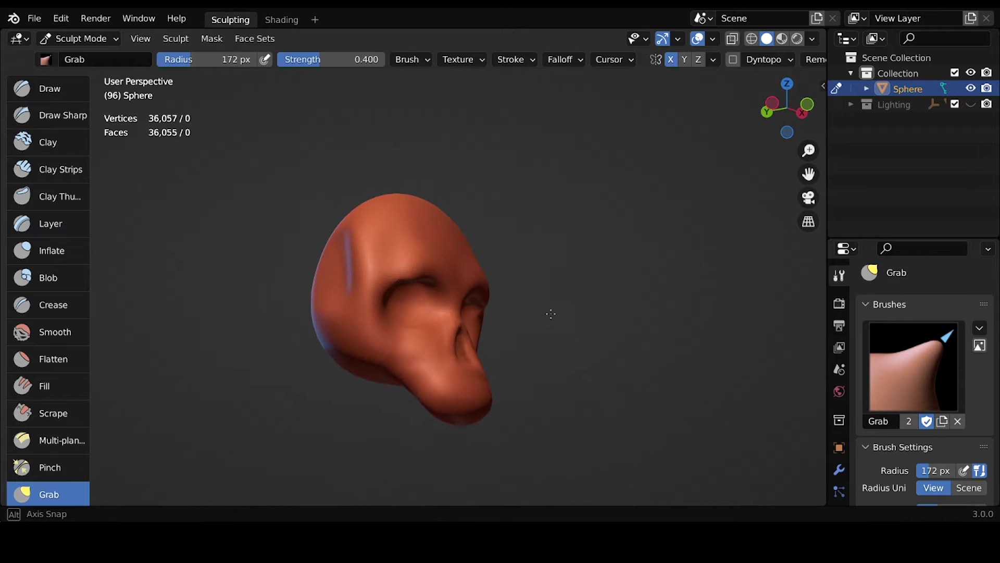
{"action": "middle_click_drag", "start_coordinate": [447, 349], "coordinate": [518, 284]}
{"action": "key", "text": "f"}
{"action": "left_click", "coordinate": [480, 257]}
{"action": "mouse_move", "coordinate": [480, 257]}
{"action": "middle_mouse_down"}
{"action": "mouse_move", "coordinate": [491, 346]}
{"action": "mouse_move", "coordinate": [425, 405]}
{"action": "mouse_move", "coordinate": [326, 418]}
{"action": "mouse_move", "coordinate": [417, 394]}
{"action": "middle_mouse_up"}
{"action": "key", "text": "ctrl+s"}
{"action": "key", "text": "f"}
{"action": "left_click", "coordinate": [447, 398]}
{"action": "key", "text": "ctrl+s"}
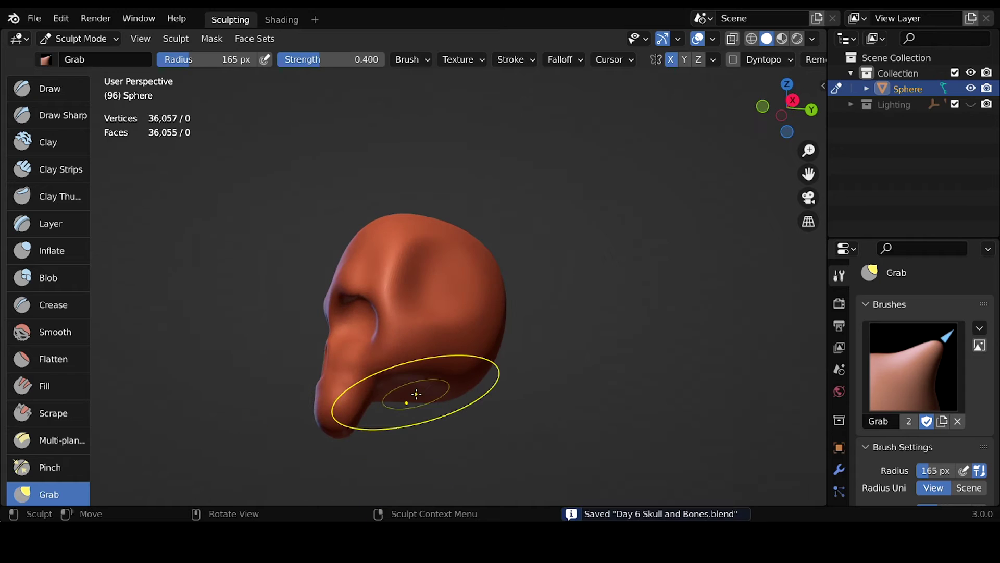
Scrape the underside of the jaw flat and refine with a smaller Grab brush
{"action": "key", "text": "shift+t"}
{"action": "mouse_move", "coordinate": [393, 275]}
{"action": "middle_mouse_down"}
{"action": "mouse_move", "coordinate": [520, 471]}
{"action": "mouse_move", "coordinate": [448, 401]}
{"action": "mouse_move", "coordinate": [446, 350]}
{"action": "mouse_move", "coordinate": [422, 365]}
{"action": "middle_mouse_up"}
{"action": "key", "text": "g"}
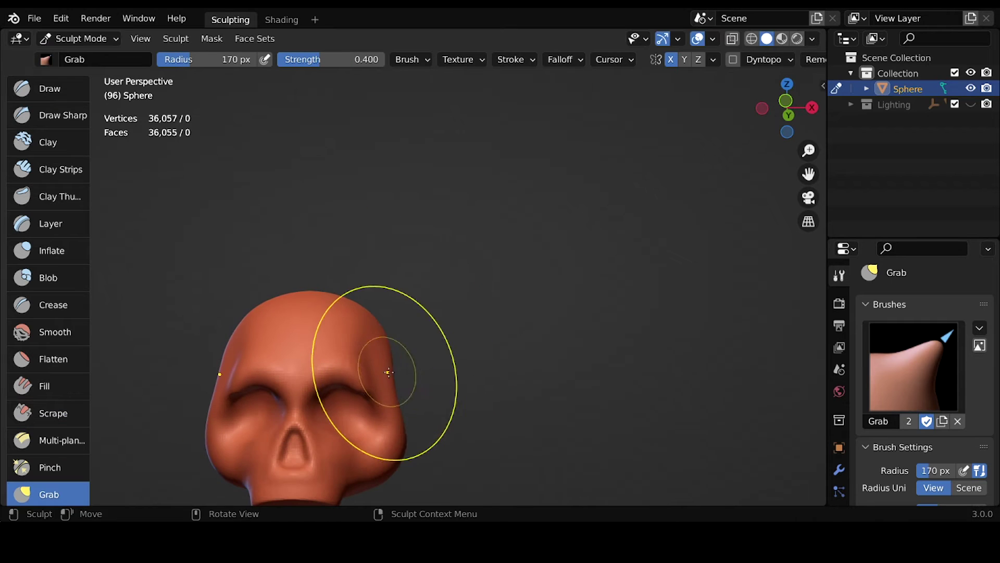
{"action": "mouse_move", "coordinate": [398, 436]}
{"action": "middle_mouse_down"}
{"action": "mouse_move", "coordinate": [440, 277]}
{"action": "mouse_move", "coordinate": [455, 308]}
{"action": "mouse_move", "coordinate": [503, 335]}
{"action": "middle_mouse_up"}
{"action": "key", "text": "f"}
{"action": "left_click", "coordinate": [413, 359]}
{"action": "mouse_move", "coordinate": [413, 359]}
{"action": "middle_mouse_down"}
{"action": "mouse_move", "coordinate": [402, 339]}
{"action": "mouse_move", "coordinate": [429, 357]}
{"action": "middle_mouse_up"}
{"action": "key", "text": "c"}
{"action": "key", "text": "ctrl+s"}
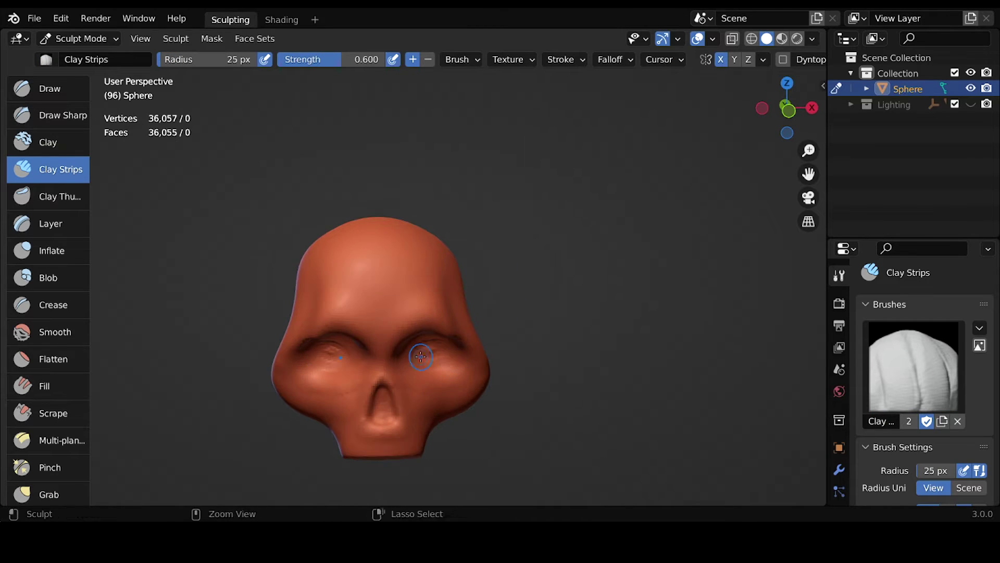
Shape the skull with the Blob brush and a 70 px, then 292 px, Grab brush
{"action": "key", "text": "b"}
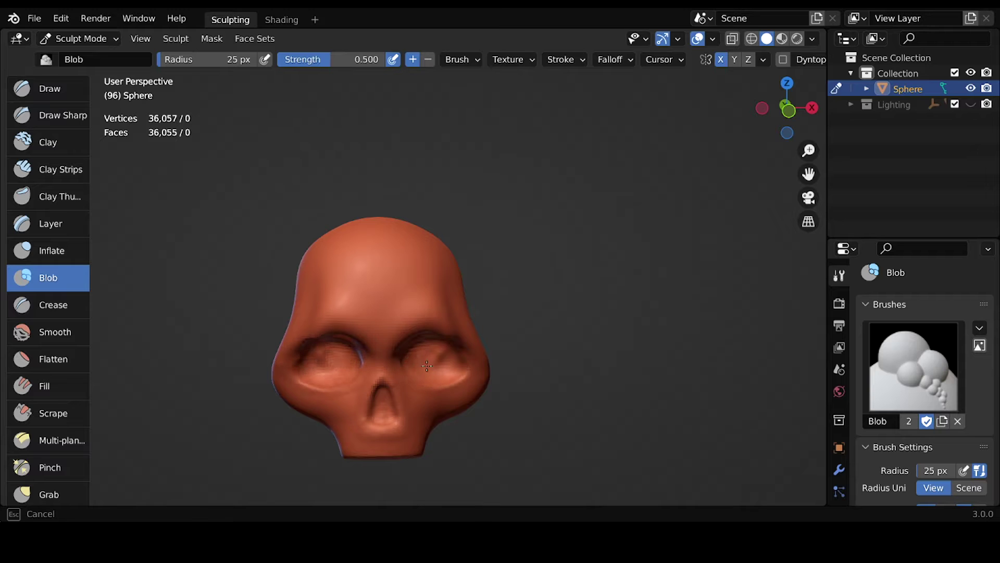
{"action": "middle_click_drag", "start_coordinate": [431, 343], "coordinate": [413, 351]}
{"action": "mouse_move", "coordinate": [504, 318]}
{"action": "middle_mouse_down"}
{"action": "mouse_move", "coordinate": [516, 350]}
{"action": "mouse_move", "coordinate": [472, 372]}
{"action": "middle_mouse_up"}
{"action": "key", "text": "ctrl+s"}
{"action": "key", "text": "g"}
{"action": "key", "text": "f"}
{"action": "left_click", "coordinate": [528, 323]}
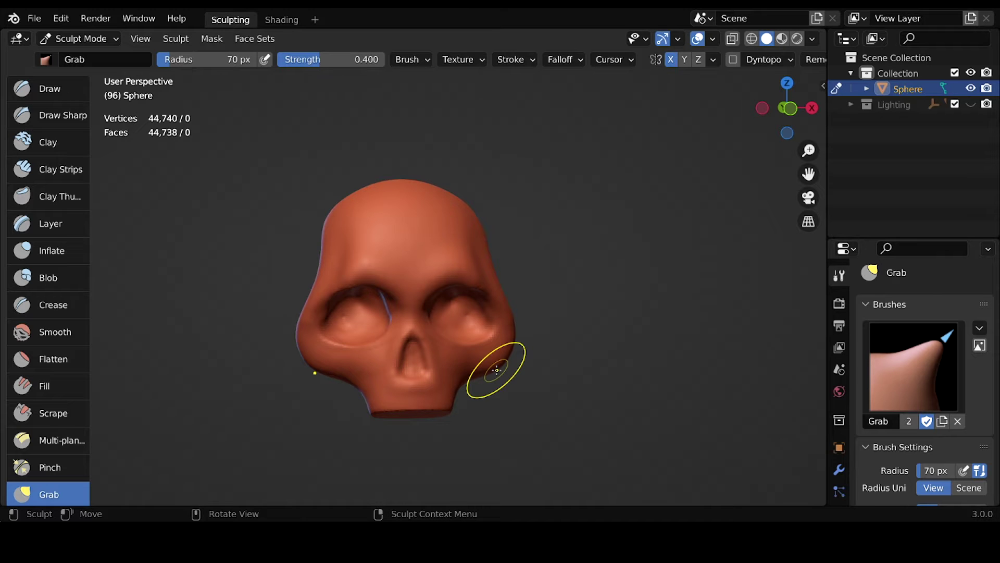
{"action": "middle_click_drag", "start_coordinate": [496, 370], "coordinate": [538, 353]}
{"action": "key", "text": "ctrl+s"}
{"action": "key", "text": "f"}
{"action": "left_click", "coordinate": [531, 290]}
{"action": "key", "text": "KP_1"}
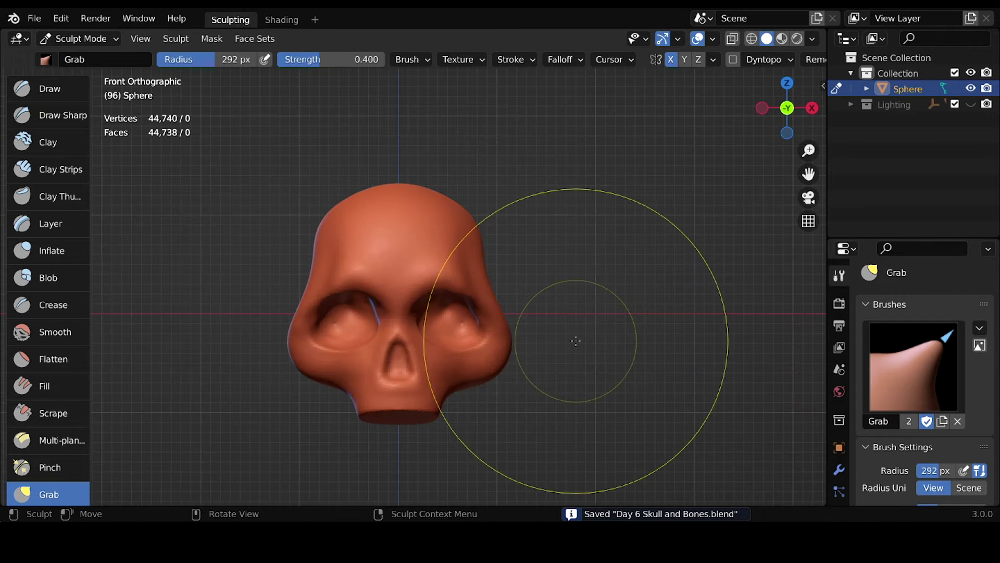
Return to Object Mode and add a scaled-down cylinder to the right of the skull
{"action": "key", "text": "ctrl+Tab"}
{"action": "key", "text": "shift+a"}
{"action": "left_click", "coordinate": [527, 282]}
{"action": "key", "text": "s"}
{"action": "key", "text": "g"}
{"action": "left_click", "coordinate": [616, 302]}
Stretch the cylinder tall along Z, centre it at the origin, and make it slim
{"action": "key", "text": "s"}
{"action": "key", "text": "z"}
{"action": "left_click", "coordinate": [742, 327]}
{"action": "key", "text": "alt+g"}
{"action": "key", "text": "s"}
{"action": "left_click", "coordinate": [644, 335]}
{"action": "key", "text": "s"}
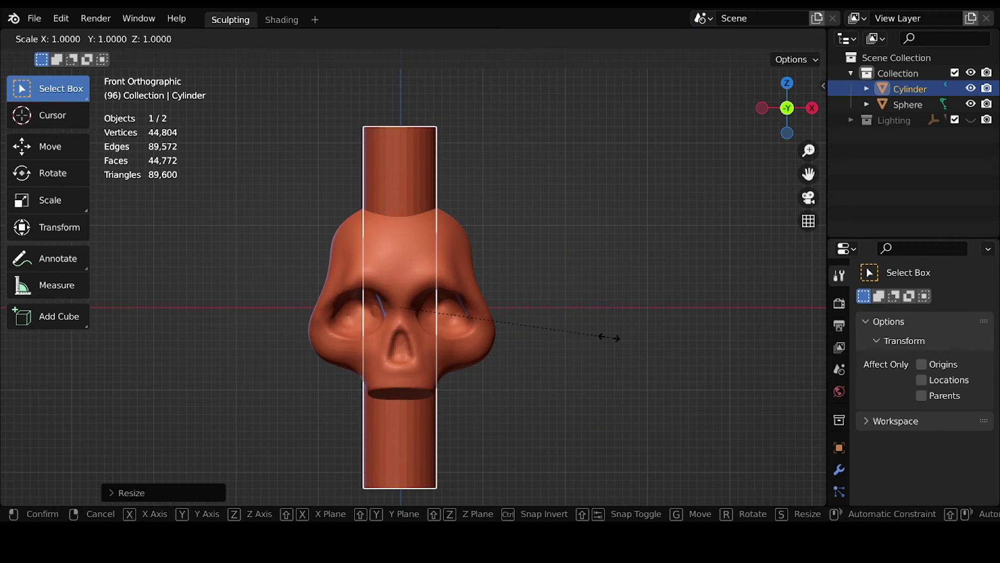
{"action": "key", "text": "z"}
{"action": "left_click", "coordinate": [591, 339]}
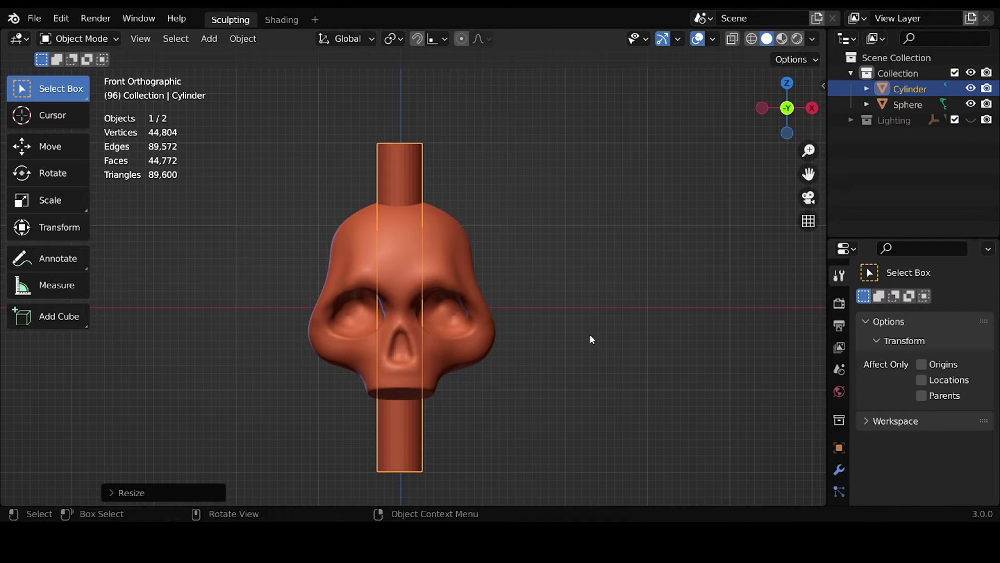
Move the cylinder along X to stand beside the skull in front view
{"action": "middle_click_drag", "start_coordinate": [452, 301], "coordinate": [442, 329], "text": "ctrl"}
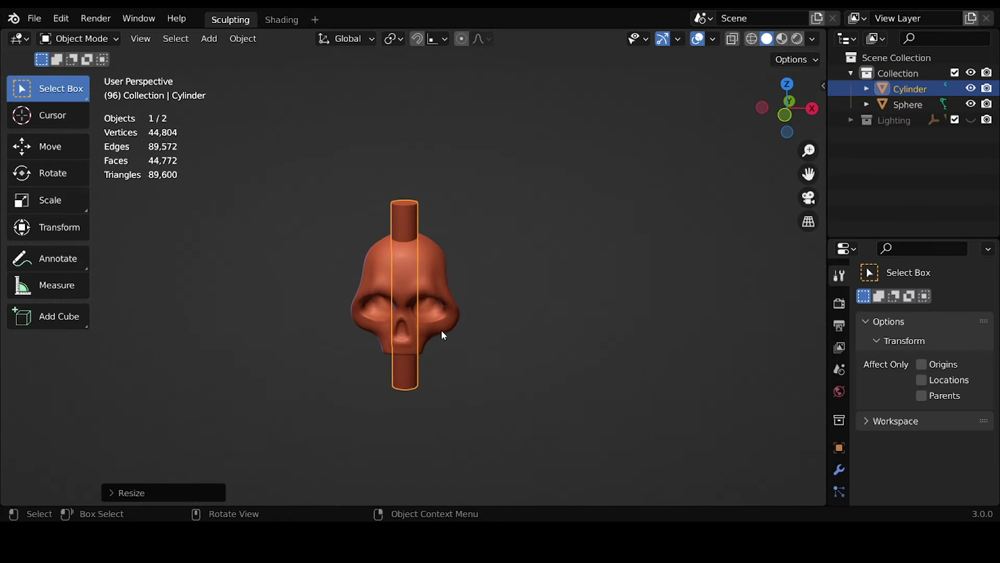
{"action": "key", "text": "KP_1"}
{"action": "key", "text": "g"}
{"action": "key", "text": "x"}
{"action": "left_click", "coordinate": [618, 284]}
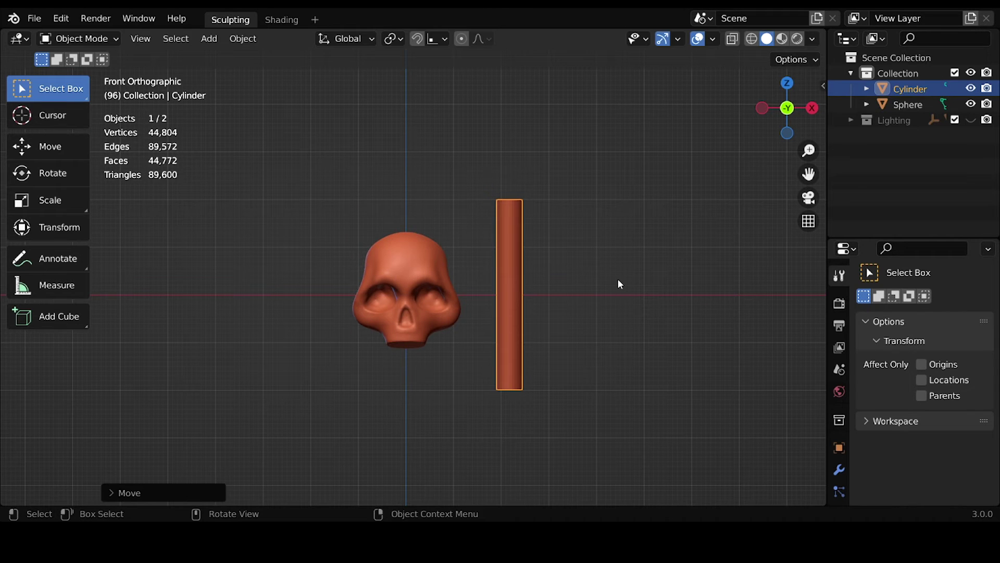
Put the cylinder into Sculpt Mode and voxel-remesh it at size 0.0705
{"action": "key", "text": "ctrl+1"}
{"action": "key", "text": "ctrl+z"}
{"action": "key", "text": "ctrl+Tab"}
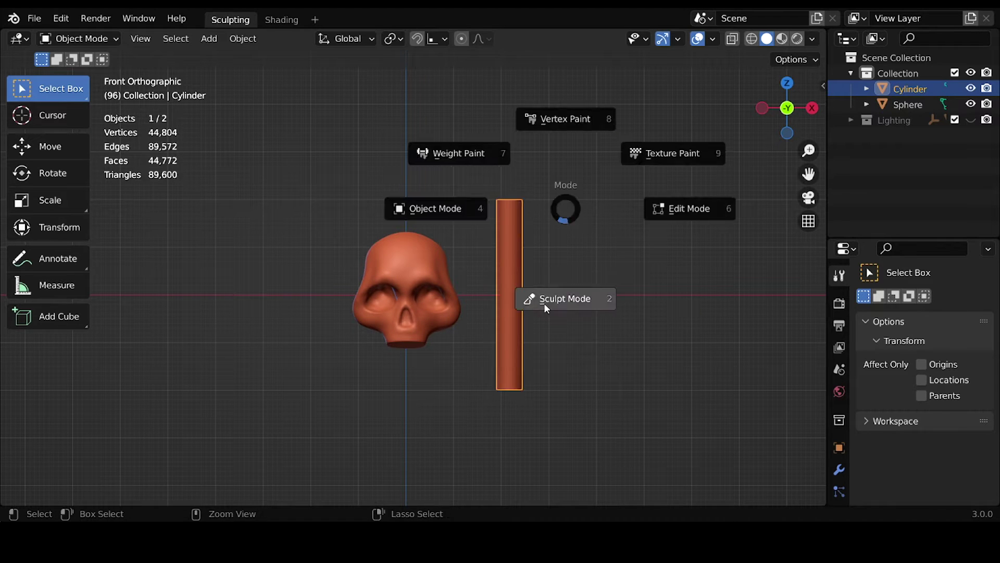
{"action": "left_click", "coordinate": [543, 302]}
{"action": "key", "text": "r"}
{"action": "left_click", "coordinate": [519, 336]}
{"action": "key", "text": "ctrl+r"}
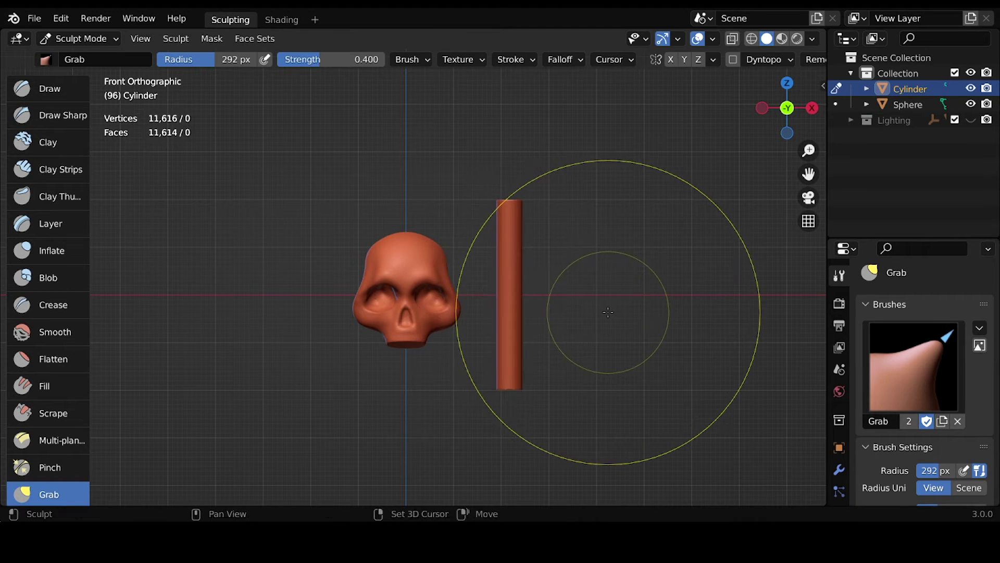
Pull a prong out of the cylinder's top with Snake Hook and save
{"action": "scroll", "coordinate": [572, 289], "scroll_direction": "up", "scroll_amount": 3}
{"action": "key", "text": "k"}
{"action": "mouse_move", "coordinate": [571, 289]}
{"action": "middle_mouse_down"}
{"action": "mouse_move", "coordinate": [440, 293]}
{"action": "mouse_move", "coordinate": [429, 383]}
{"action": "middle_mouse_up"}
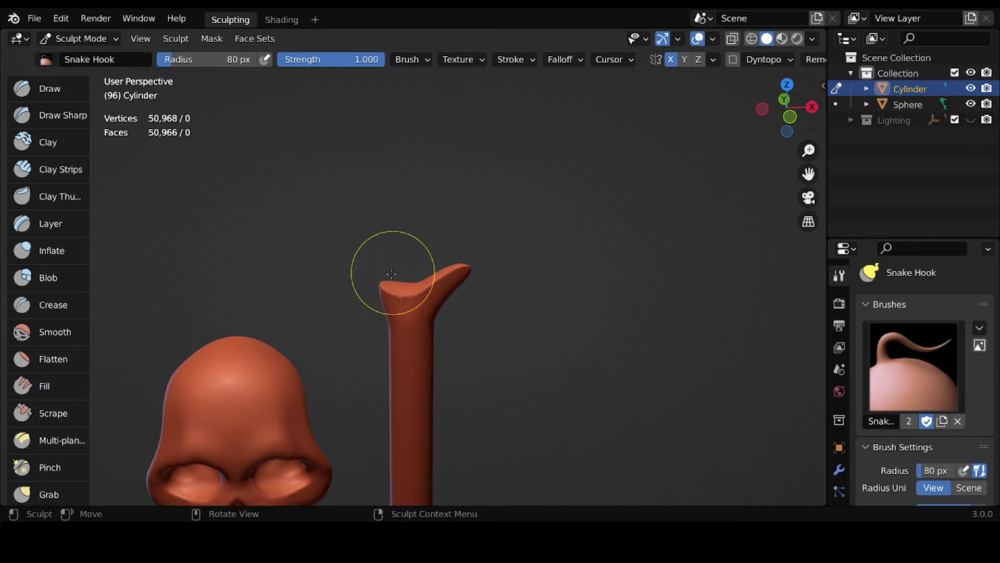
{"action": "key", "text": "ctrl+s"}
{"action": "scroll", "coordinate": [371, 391], "scroll_direction": "down", "scroll_amount": 3}
{"action": "mouse_move", "coordinate": [370, 391]}
{"action": "middle_mouse_down"}
{"action": "mouse_move", "coordinate": [458, 362]}
{"action": "mouse_move", "coordinate": [581, 130]}
{"action": "mouse_move", "coordinate": [476, 332]}
{"action": "middle_mouse_up"}
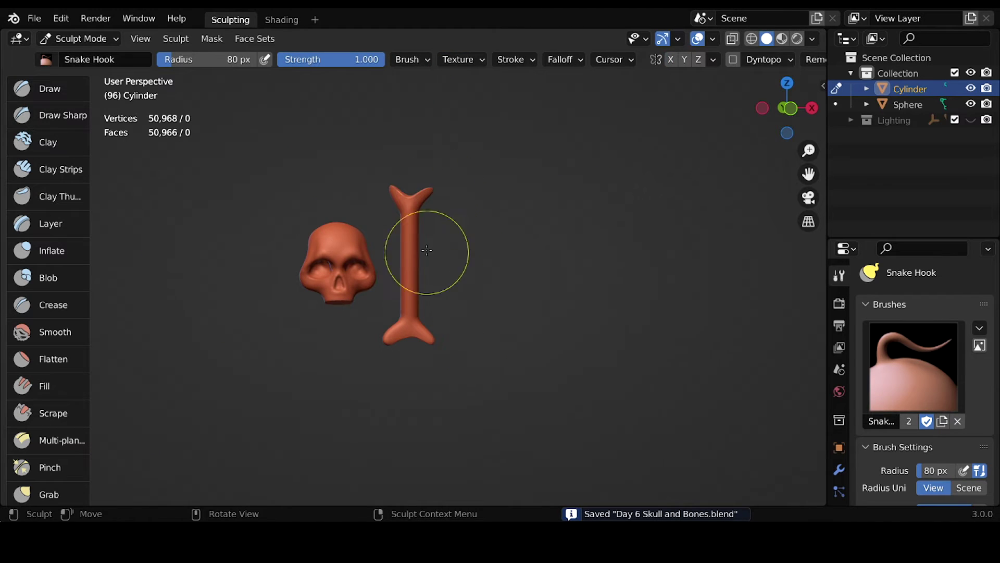
Remesh the cylinder at a finer resolution and inflate its forked top
{"action": "key", "text": "i"}
{"action": "scroll", "coordinate": [421, 270], "scroll_direction": "up", "scroll_amount": 5}
{"action": "middle_click_drag", "start_coordinate": [421, 270], "coordinate": [476, 335]}
{"action": "key", "text": "shift+r"}
{"action": "left_click", "coordinate": [481, 283]}
{"action": "mouse_move", "coordinate": [481, 283]}
{"action": "middle_mouse_down"}
{"action": "mouse_move", "coordinate": [402, 272]}
{"action": "mouse_move", "coordinate": [351, 116]}
{"action": "mouse_move", "coordinate": [290, 246]}
{"action": "mouse_move", "coordinate": [307, 323]}
{"action": "mouse_move", "coordinate": [458, 273]}
{"action": "mouse_move", "coordinate": [518, 316]}
{"action": "mouse_move", "coordinate": [536, 224]}
{"action": "mouse_move", "coordinate": [469, 292]}
{"action": "mouse_move", "coordinate": [446, 230]}
{"action": "mouse_move", "coordinate": [469, 358]}
{"action": "mouse_move", "coordinate": [479, 346]}
{"action": "middle_mouse_up"}
{"action": "key", "text": "ctrl+s"}
Round out the bone ends with Grab and Inflate, save, and return to Object Mode
{"action": "key", "text": "g"}
{"action": "key", "text": "KP_1"}
{"action": "key", "text": "i"}
{"action": "key", "text": "KP_1"}
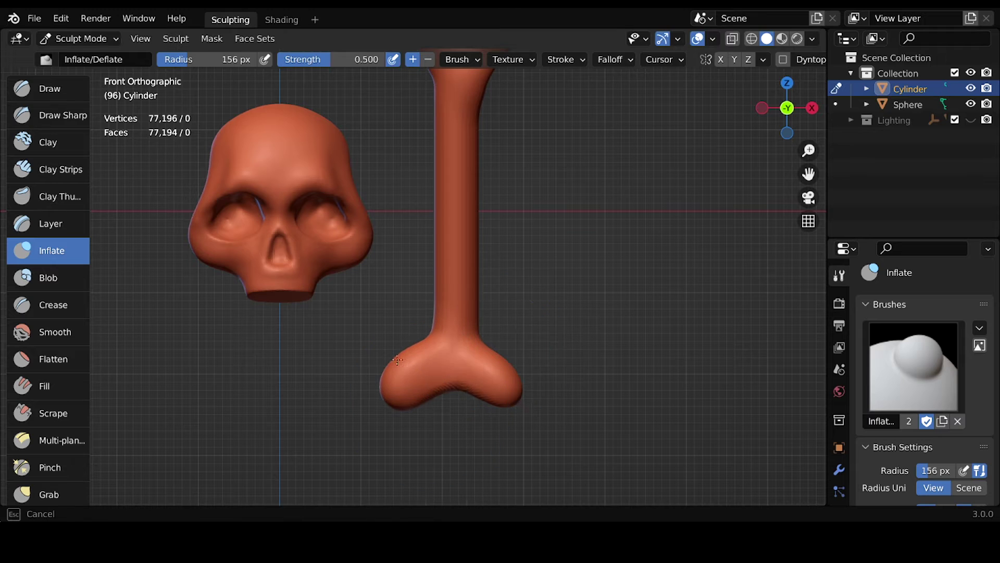
{"action": "scroll", "coordinate": [458, 365], "scroll_direction": "down", "scroll_amount": 2}
{"action": "mouse_move", "coordinate": [436, 396]}
{"action": "middle_mouse_down"}
{"action": "mouse_move", "coordinate": [376, 299]}
{"action": "mouse_move", "coordinate": [394, 252]}
{"action": "mouse_move", "coordinate": [536, 358]}
{"action": "mouse_move", "coordinate": [463, 273]}
{"action": "mouse_move", "coordinate": [469, 104]}
{"action": "middle_mouse_up"}
{"action": "key", "text": "ctrl+s"}
{"action": "scroll", "coordinate": [503, 224], "scroll_direction": "down", "scroll_amount": 3}
{"action": "key", "text": "ctrl+Tab"}
Tilt the bone diagonally over the skull and delete the stray duplicate bone
{"action": "key", "text": "r"}
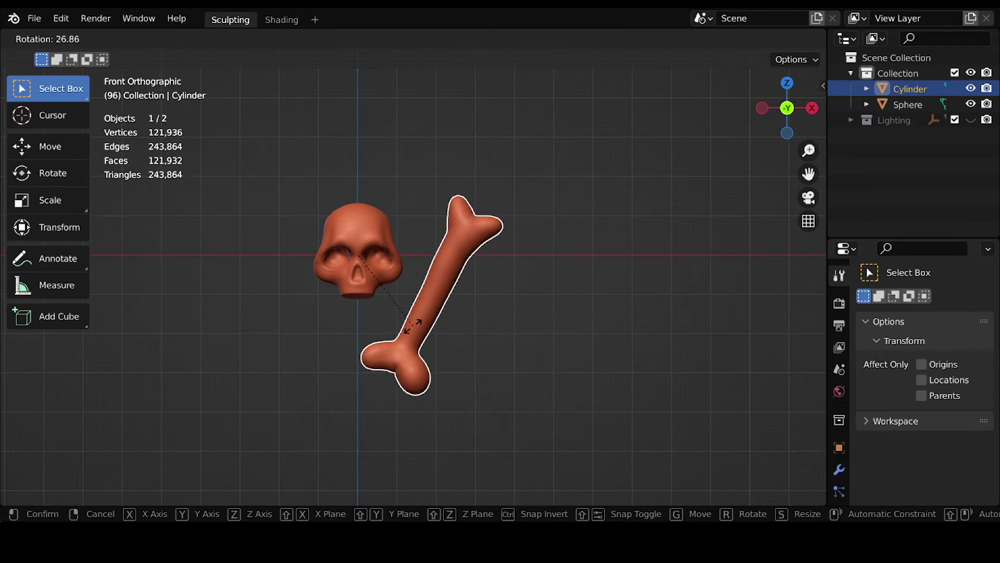
{"action": "key", "text": "g"}
{"action": "left_click", "coordinate": [477, 273]}
{"action": "key", "text": "shift+d"}
{"action": "key", "text": "Escape"}
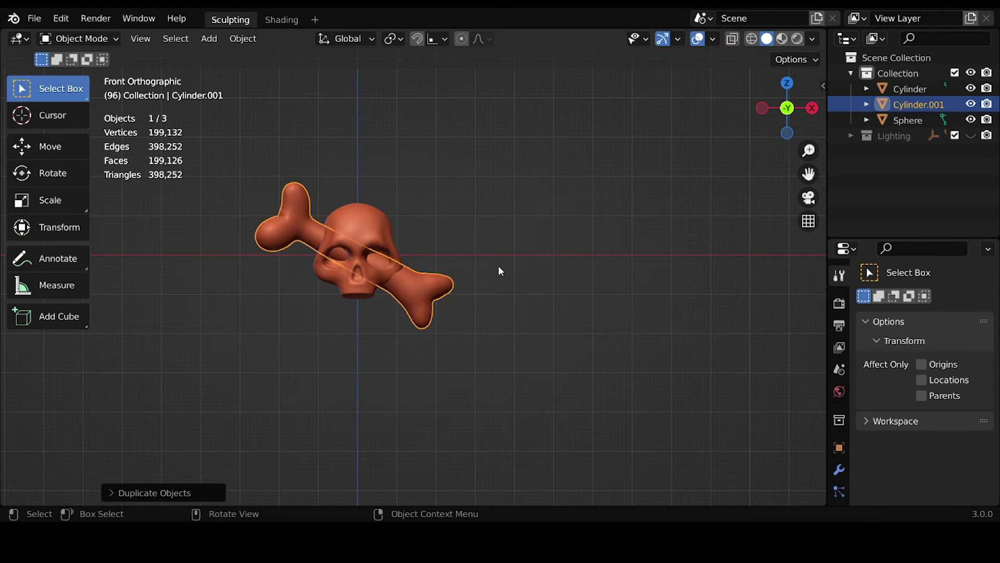
{"action": "key", "text": "Delete"}
{"action": "left_click", "coordinate": [409, 301]}
Put the bone in Sculpt Mode in Local view with Draw Sharp, orbit it, and save
{"action": "key", "text": "ctrl+Tab"}
{"action": "left_click", "coordinate": [431, 377]}
{"action": "key", "text": "KP_Divide"}
{"action": "key", "text": "KP_1"}
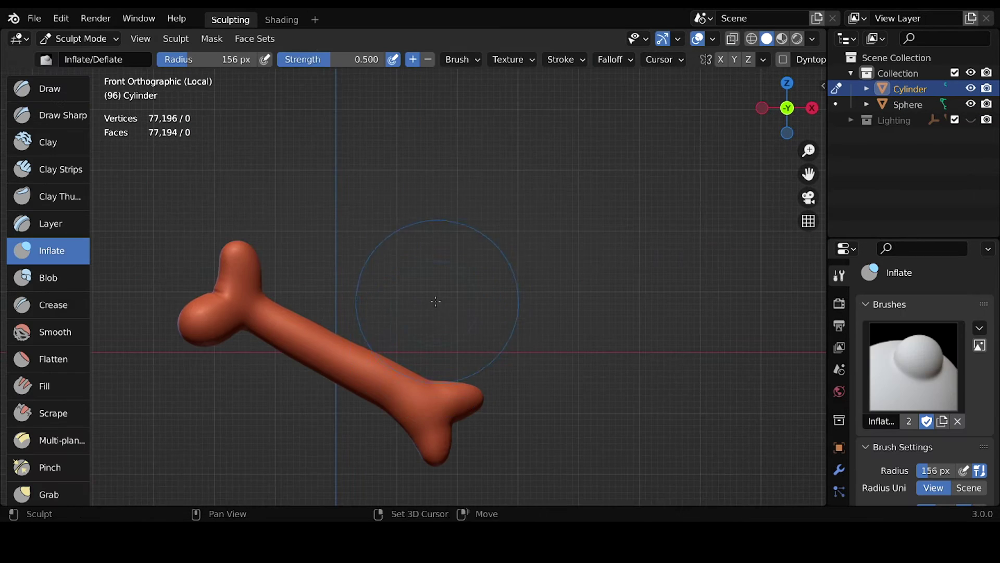
{"action": "left_click", "coordinate": [62, 115]}
{"action": "mouse_move", "coordinate": [446, 357]}
{"action": "middle_mouse_down", "text": "shift"}
{"action": "mouse_move", "coordinate": [424, 301]}
{"action": "mouse_move", "coordinate": [440, 357]}
{"action": "mouse_move", "coordinate": [434, 352]}
{"action": "middle_mouse_up", "text": "shift"}
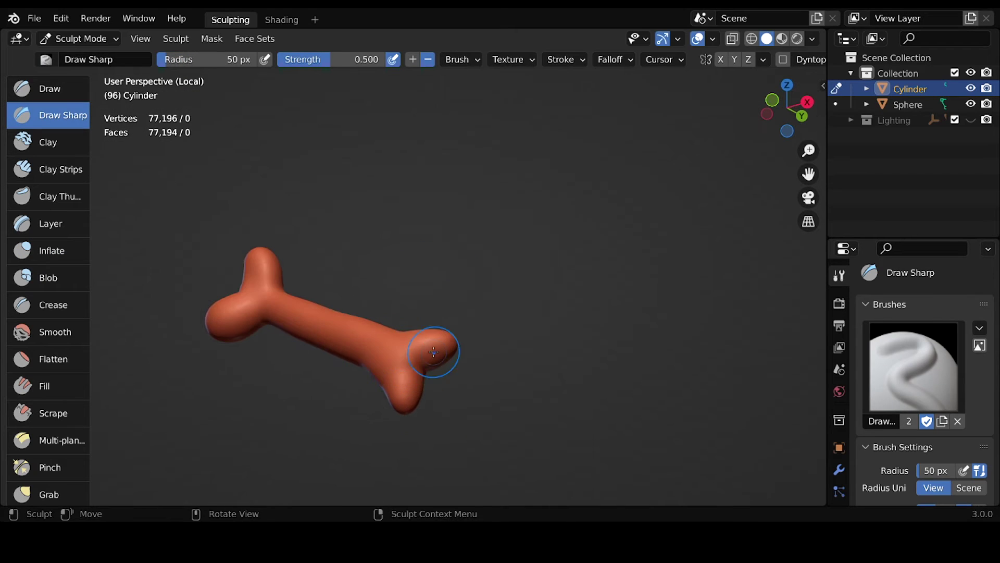
{"action": "middle_click_drag", "start_coordinate": [368, 447], "coordinate": [462, 422]}
{"action": "middle_click_drag", "start_coordinate": [347, 325], "coordinate": [232, 265]}
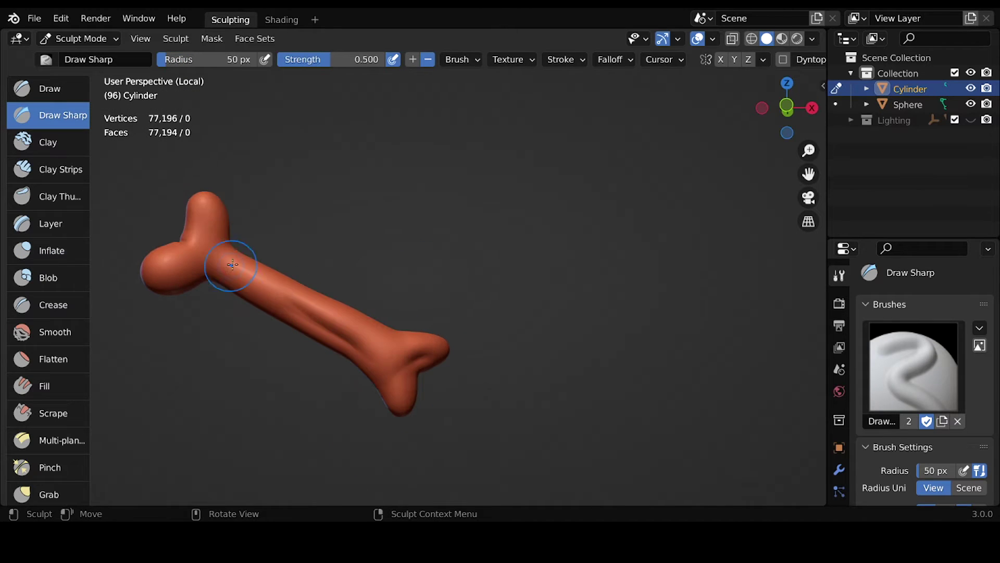
{"action": "key", "text": "ctrl+s"}
Try the Scrape and Grab brushes, then carve a sharp groove along the bone with Draw Sharp
{"action": "key", "text": "q"}
{"action": "left_click", "coordinate": [224, 300]}
{"action": "middle_click_drag", "start_coordinate": [224, 299], "coordinate": [297, 352]}
{"action": "middle_click_drag", "start_coordinate": [344, 292], "coordinate": [260, 318]}
{"action": "key", "text": "g"}
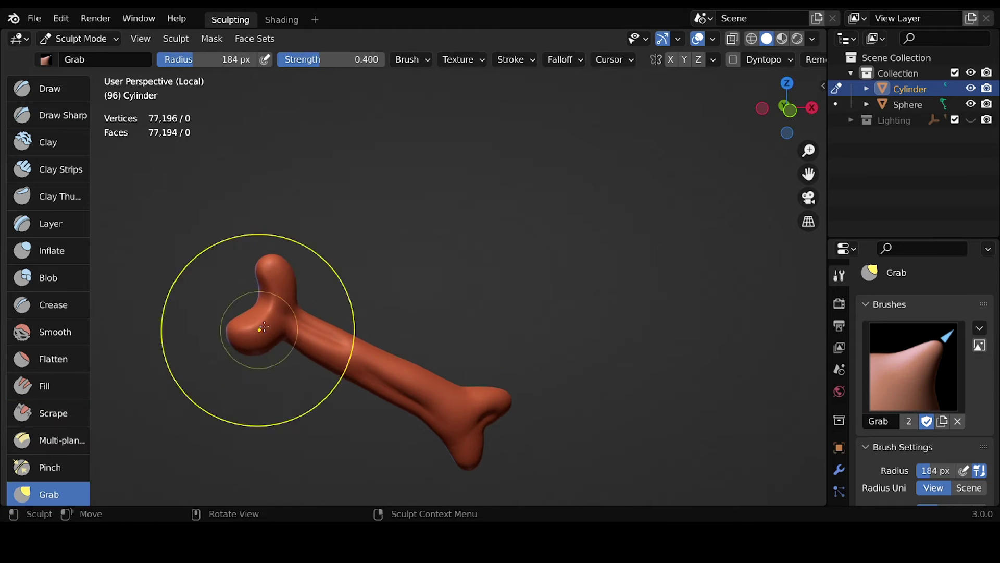
{"action": "key", "text": "shift+space"}
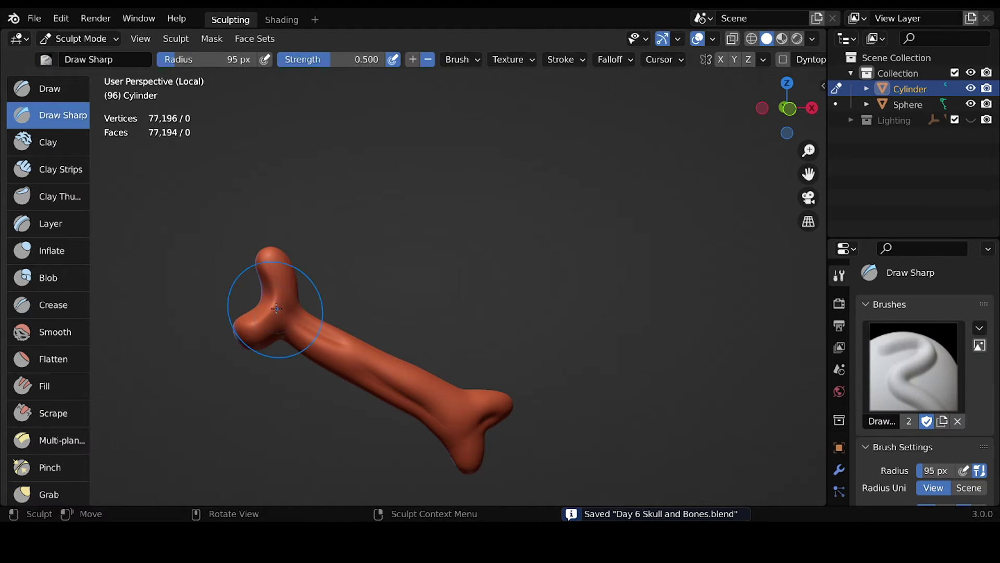
{"action": "middle_click_drag", "start_coordinate": [276, 301], "coordinate": [267, 325], "text": "ctrl"}
Inspect the bone end-on, save, and return to its front view
{"action": "mouse_move", "coordinate": [189, 366]}
{"action": "middle_mouse_down"}
{"action": "mouse_move", "coordinate": [267, 302]}
{"action": "mouse_move", "coordinate": [312, 212]}
{"action": "mouse_move", "coordinate": [435, 300]}
{"action": "middle_mouse_up"}
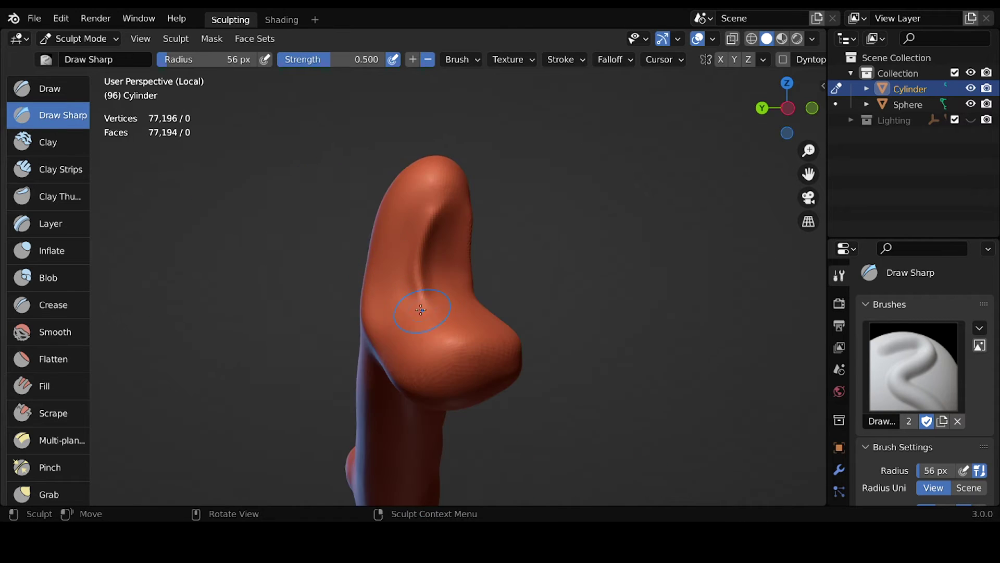
{"action": "mouse_move", "coordinate": [348, 425]}
{"action": "middle_mouse_down"}
{"action": "mouse_move", "coordinate": [514, 257]}
{"action": "mouse_move", "coordinate": [408, 323]}
{"action": "mouse_move", "coordinate": [391, 375]}
{"action": "mouse_move", "coordinate": [432, 342]}
{"action": "mouse_move", "coordinate": [346, 286]}
{"action": "mouse_move", "coordinate": [382, 228]}
{"action": "middle_mouse_up"}
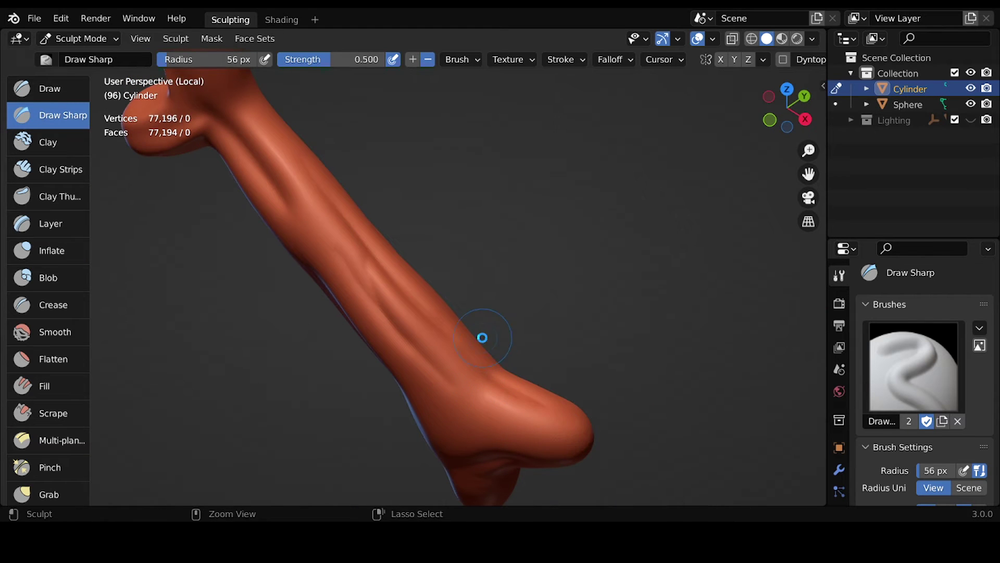
{"action": "key", "text": "ctrl+s"}
{"action": "middle_click_drag", "start_coordinate": [486, 342], "coordinate": [487, 434]}
{"action": "scroll", "coordinate": [371, 423], "scroll_direction": "down", "scroll_amount": 2}
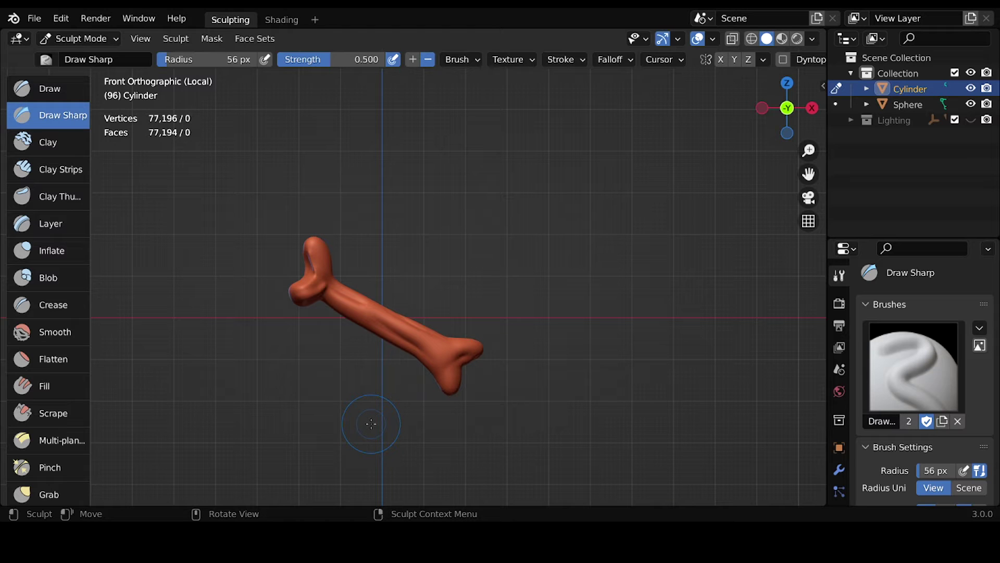
Grab-pull the lower bone tip down-left, then in Object Mode shift the bone along Y
{"action": "key", "text": "g"}
{"action": "left_click_drag", "start_coordinate": [320, 248], "coordinate": [319, 248]}
{"action": "left_click_drag", "start_coordinate": [474, 345], "coordinate": [459, 369]}
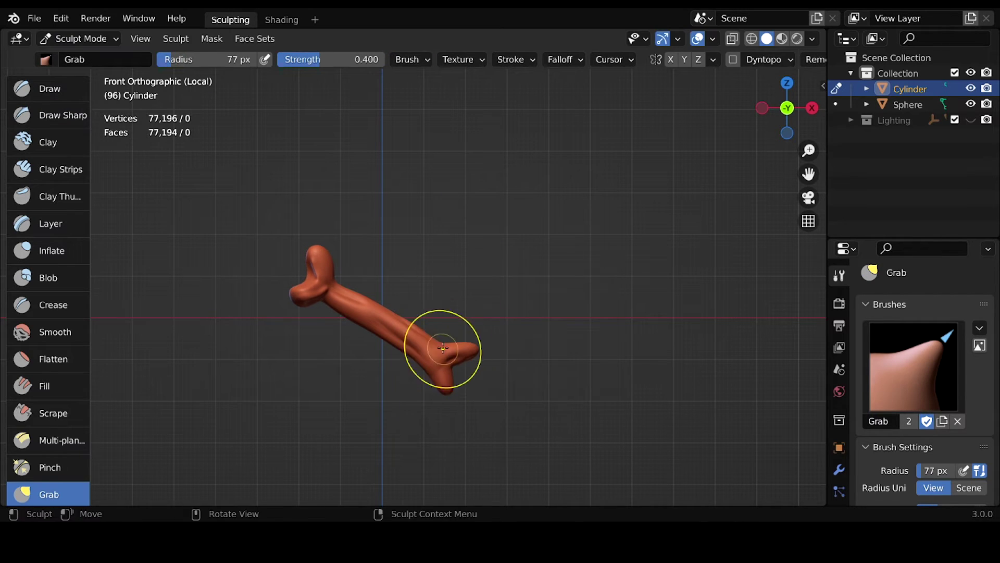
{"action": "key", "text": "ctrl+Tab"}
{"action": "left_click", "coordinate": [346, 287]}
{"action": "mouse_move", "coordinate": [346, 286]}
{"action": "middle_mouse_down"}
{"action": "mouse_move", "coordinate": [405, 288]}
{"action": "mouse_move", "coordinate": [221, 327]}
{"action": "middle_mouse_up"}
{"action": "key", "text": "g"}
{"action": "key", "text": "y"}
{"action": "left_click", "coordinate": [220, 327]}
Duplicate the bone and rotate and move the copy so the two bones form an X
{"action": "key", "text": "KP_1"}
{"action": "key", "text": "shift+d"}
{"action": "left_click", "coordinate": [498, 283]}
{"action": "key", "text": "r"}
{"action": "key", "text": "g"}
{"action": "left_click", "coordinate": [349, 130]}
{"action": "left_click", "coordinate": [504, 273]}
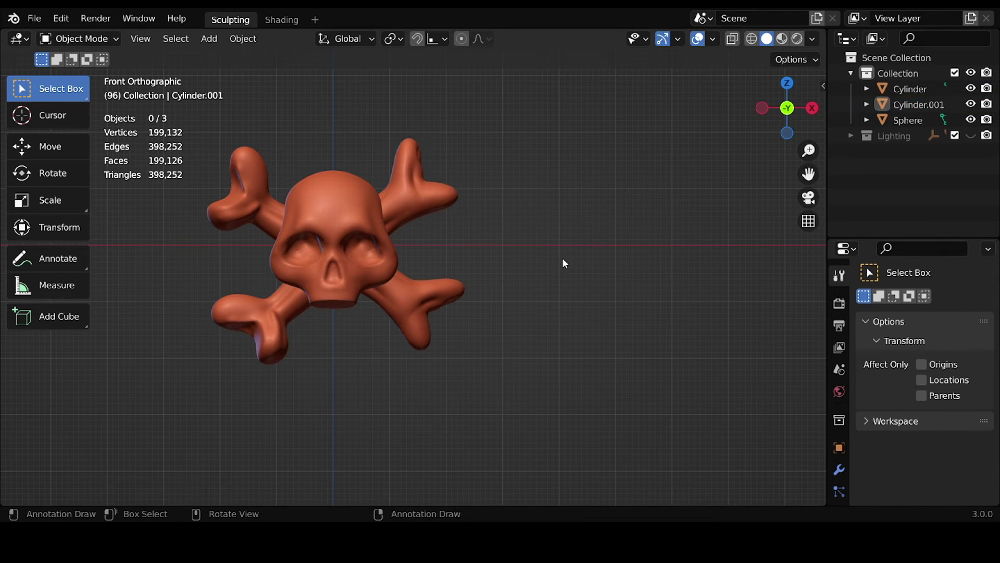
Grab-sculpt the duplicate's upper-right tip with a smaller brush, then return to Object Mode and deselect
{"action": "key", "text": "ctrl+Tab"}
{"action": "left_click_drag", "start_coordinate": [409, 134], "coordinate": [408, 174]}
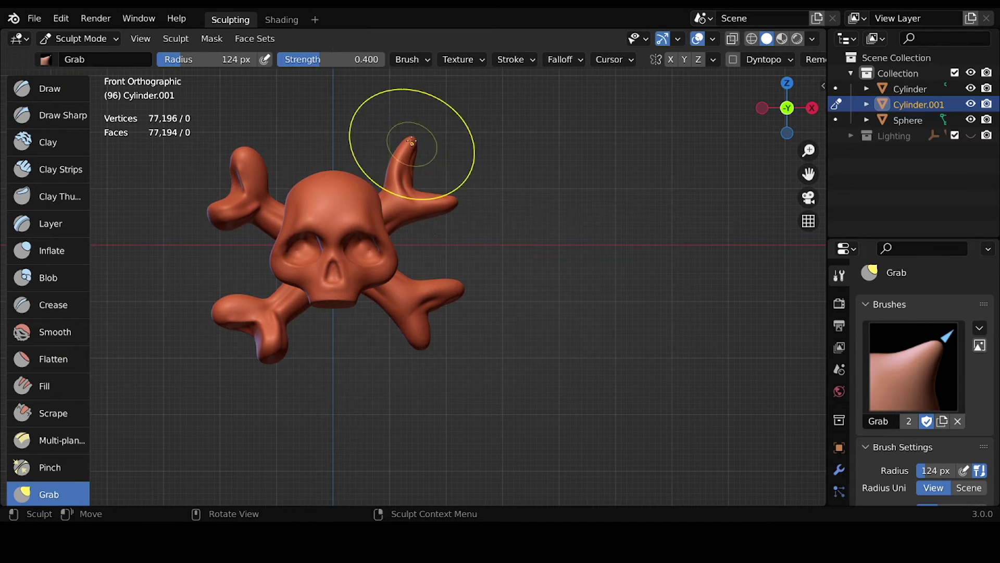
{"action": "key", "text": "f"}
{"action": "left_click", "coordinate": [417, 183]}
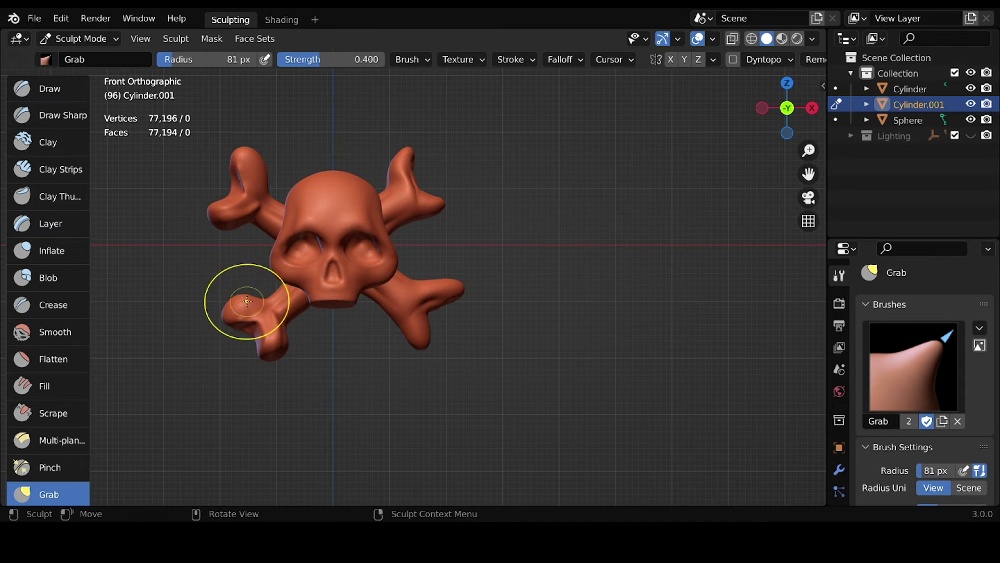
{"action": "key", "text": "ctrl+Tab"}
{"action": "left_click", "coordinate": [252, 268]}
{"action": "left_click", "coordinate": [426, 246]}
{"action": "mouse_move", "coordinate": [367, 315]}
{"action": "middle_mouse_down"}
{"action": "mouse_move", "coordinate": [379, 249]}
{"action": "mouse_move", "coordinate": [333, 271]}
{"action": "mouse_move", "coordinate": [341, 323]}
{"action": "mouse_move", "coordinate": [386, 331]}
{"action": "middle_mouse_up"}
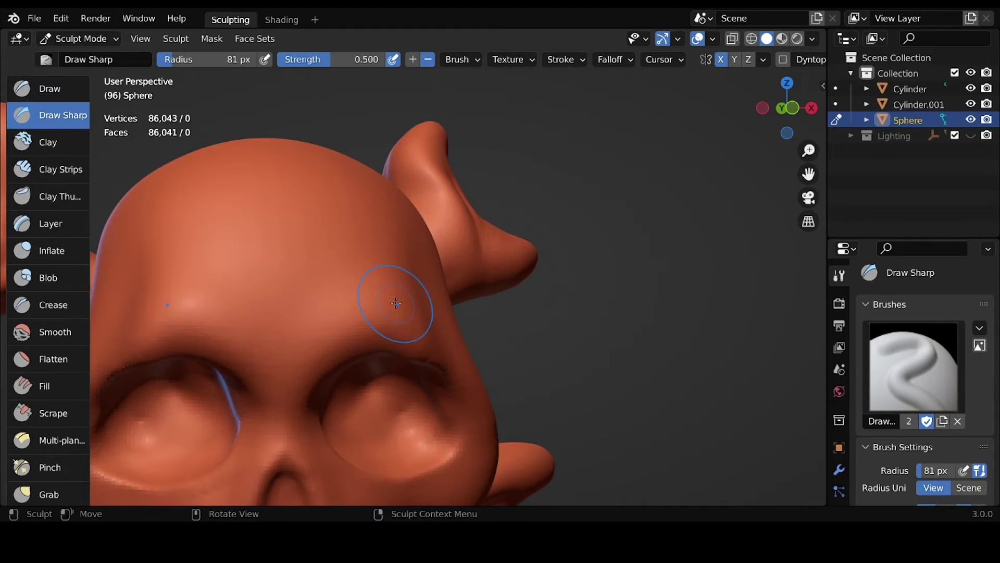
Shrink the Draw Sharp brush and carve a crack line into the skull's forehead
{"action": "key", "text": "ctrl+s"}
{"action": "middle_click_drag", "start_coordinate": [396, 303], "coordinate": [339, 279]}
{"action": "key", "text": "f"}
{"action": "left_click", "coordinate": [376, 259]}
{"action": "middle_click_drag", "start_coordinate": [558, 257], "coordinate": [639, 87]}
{"action": "middle_click_drag", "start_coordinate": [314, 195], "coordinate": [302, 292]}
{"action": "scroll", "coordinate": [302, 292], "scroll_direction": "down", "scroll_amount": 3}
{"action": "key", "text": "f"}
{"action": "left_click", "coordinate": [292, 345]}
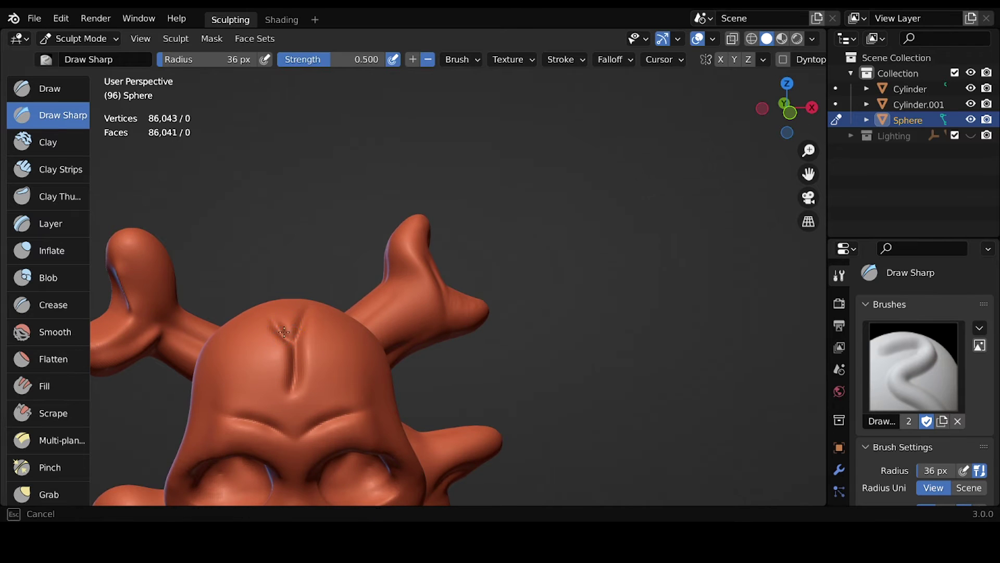
{"action": "scroll", "coordinate": [279, 324], "scroll_direction": "down", "scroll_amount": 2}
{"action": "middle_click_drag", "start_coordinate": [279, 324], "coordinate": [289, 347]}
Set the brush falloff to Sharp, view the skull from the front, and save
{"action": "middle_click_drag", "start_coordinate": [270, 391], "coordinate": [396, 385]}
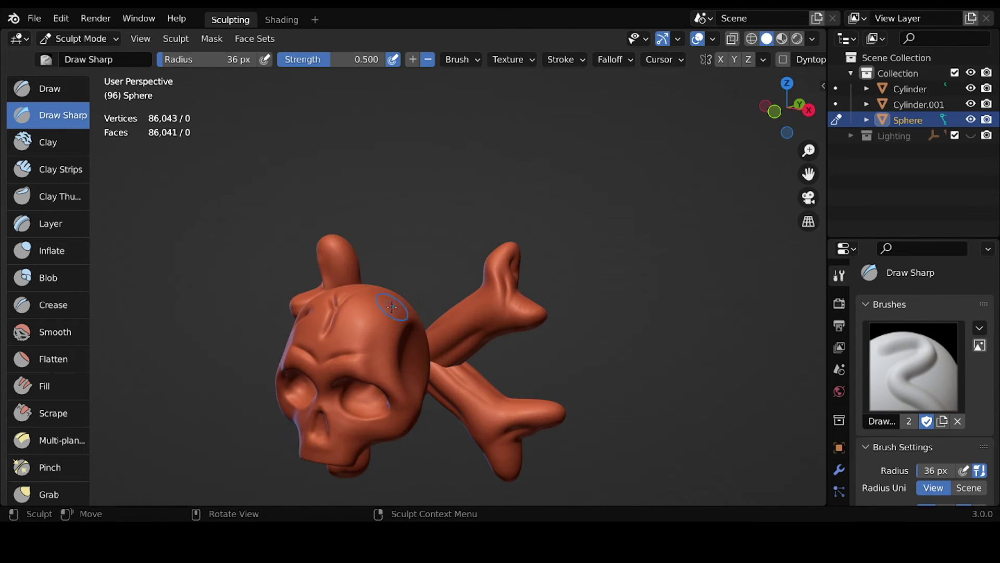
{"action": "left_click", "coordinate": [562, 59]}
{"action": "left_click", "coordinate": [602, 89]}
{"action": "left_click", "coordinate": [577, 194]}
{"action": "mouse_move", "coordinate": [576, 201]}
{"action": "middle_mouse_down"}
{"action": "mouse_move", "coordinate": [409, 223]}
{"action": "mouse_move", "coordinate": [527, 328]}
{"action": "middle_mouse_up"}
{"action": "key", "text": "KP_1"}
{"action": "key", "text": "ctrl+s"}
{"action": "mouse_move", "coordinate": [536, 239]}
{"action": "middle_mouse_down"}
{"action": "mouse_move", "coordinate": [377, 426]}
{"action": "mouse_move", "coordinate": [401, 367]}
{"action": "mouse_move", "coordinate": [229, 472]}
{"action": "mouse_move", "coordinate": [396, 403]}
{"action": "mouse_move", "coordinate": [365, 442]}
{"action": "mouse_move", "coordinate": [386, 401]}
{"action": "middle_mouse_up"}
Shrink the brush again, save, and set up a small Snake Hook brush at the jaw
{"action": "key", "text": "f"}
{"action": "left_click", "coordinate": [404, 364]}
{"action": "key", "text": "ctrl+s"}
{"action": "key", "text": "k"}
{"action": "scroll", "coordinate": [409, 390], "scroll_direction": "up", "scroll_amount": 3}
{"action": "key", "text": "f"}
{"action": "left_click", "coordinate": [412, 365]}
Pull a small drip down from the jaw with Snake Hook
{"action": "left_click_drag", "start_coordinate": [412, 357], "coordinate": [413, 368]}
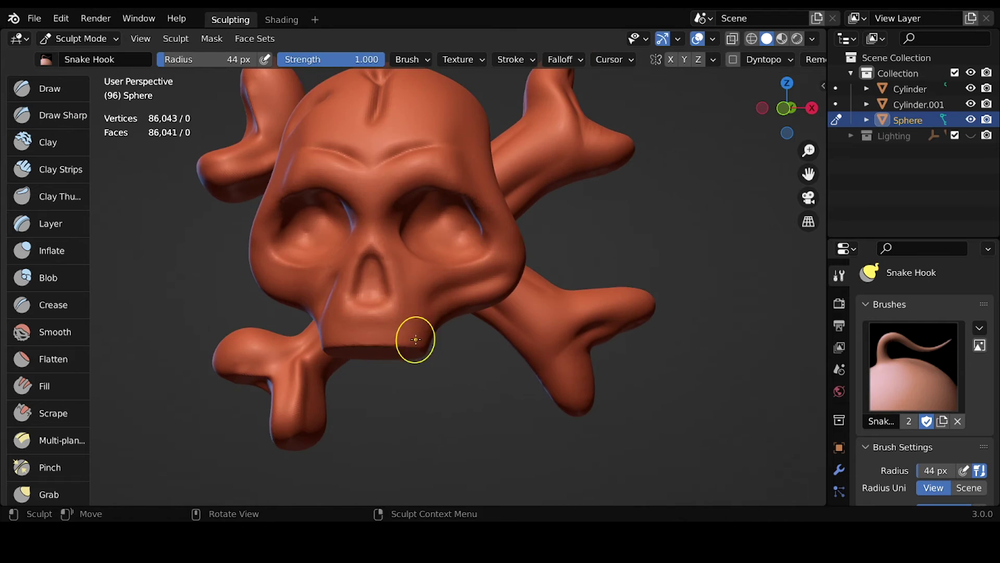
{"action": "mouse_move", "coordinate": [386, 356]}
{"action": "middle_mouse_down"}
{"action": "mouse_move", "coordinate": [377, 353]}
{"action": "mouse_move", "coordinate": [398, 344]}
{"action": "mouse_move", "coordinate": [363, 350]}
{"action": "mouse_move", "coordinate": [408, 354]}
{"action": "mouse_move", "coordinate": [356, 397]}
{"action": "middle_mouse_up"}
{"action": "key", "text": "shift+space"}
{"action": "key", "text": "f"}
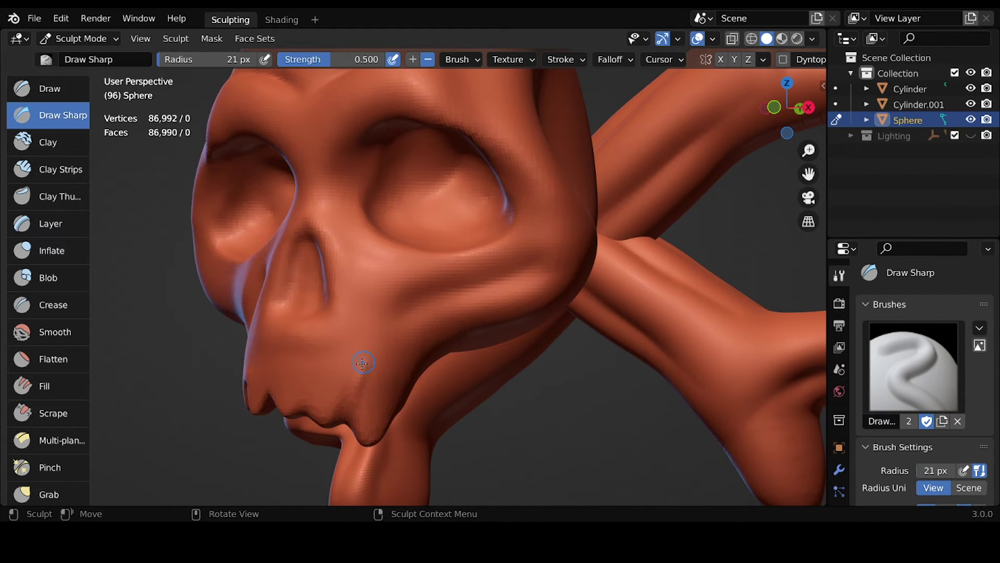
Carve grooves between the skull's teeth with a smaller Draw Sharp brush, saving along the way
{"action": "middle_click_drag", "start_coordinate": [363, 363], "coordinate": [342, 378]}
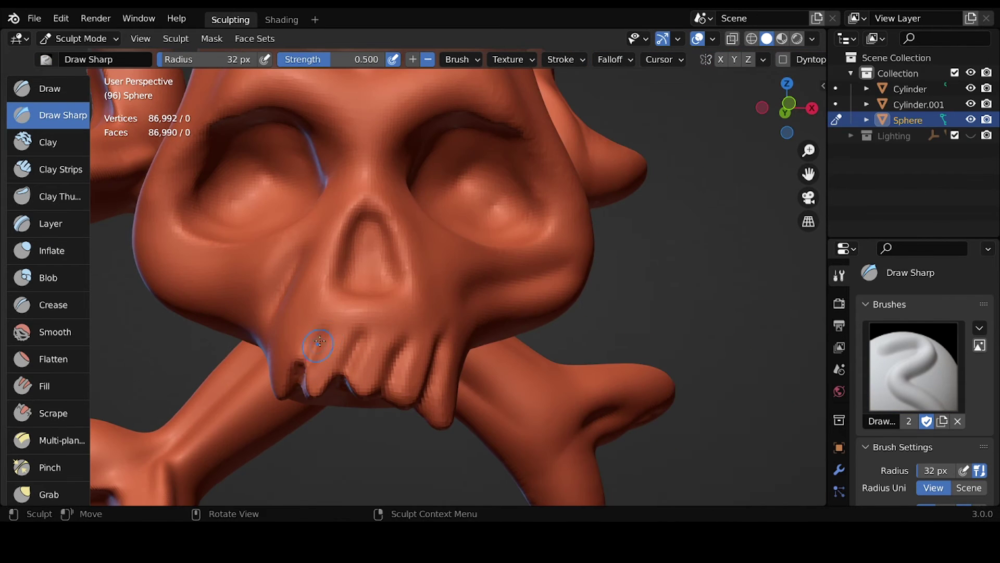
{"action": "middle_click_drag", "start_coordinate": [319, 341], "coordinate": [382, 341]}
{"action": "mouse_move", "coordinate": [315, 405]}
{"action": "middle_mouse_down"}
{"action": "mouse_move", "coordinate": [358, 313]}
{"action": "mouse_move", "coordinate": [449, 365]}
{"action": "mouse_move", "coordinate": [402, 346]}
{"action": "mouse_move", "coordinate": [558, 364]}
{"action": "middle_mouse_up"}
{"action": "mouse_move", "coordinate": [436, 358]}
{"action": "middle_mouse_down"}
{"action": "mouse_move", "coordinate": [385, 323]}
{"action": "mouse_move", "coordinate": [361, 287]}
{"action": "mouse_move", "coordinate": [335, 330]}
{"action": "mouse_move", "coordinate": [405, 349]}
{"action": "middle_mouse_up"}
{"action": "mouse_move", "coordinate": [320, 297]}
{"action": "middle_mouse_down"}
{"action": "mouse_move", "coordinate": [516, 353]}
{"action": "mouse_move", "coordinate": [457, 420]}
{"action": "middle_mouse_up"}
{"action": "key", "text": "ctrl+s"}
{"action": "left_click_drag", "start_coordinate": [473, 344], "coordinate": [447, 372]}
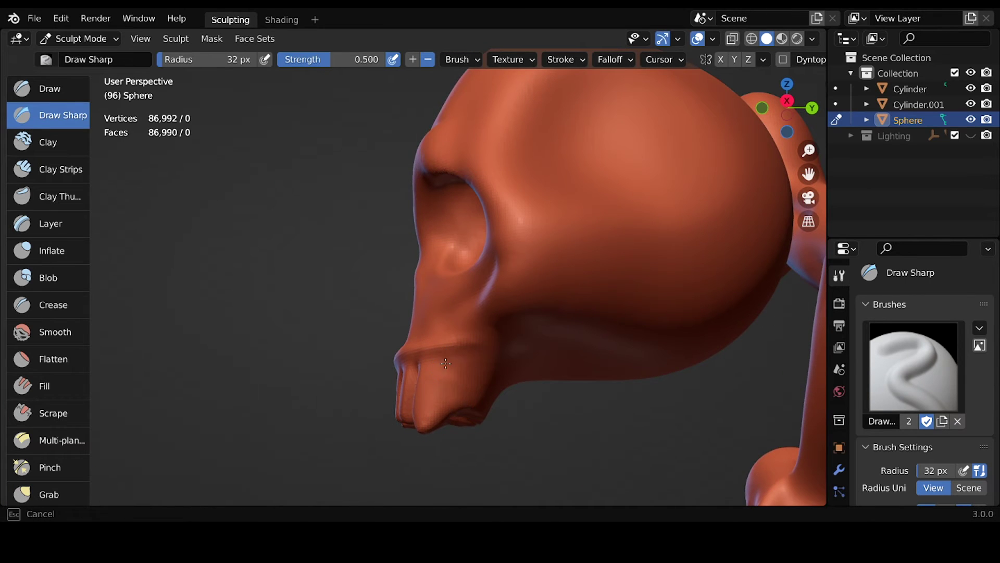
{"action": "middle_click_drag", "start_coordinate": [464, 405], "coordinate": [368, 368]}
In Object Mode, select both crossbones and test moving them along Y, then cancel
{"action": "key", "text": "ctrl+Tab"}
{"action": "left_click", "coordinate": [268, 384]}
{"action": "left_click", "coordinate": [552, 350]}
{"action": "key", "text": "g"}
{"action": "key", "text": "y"}
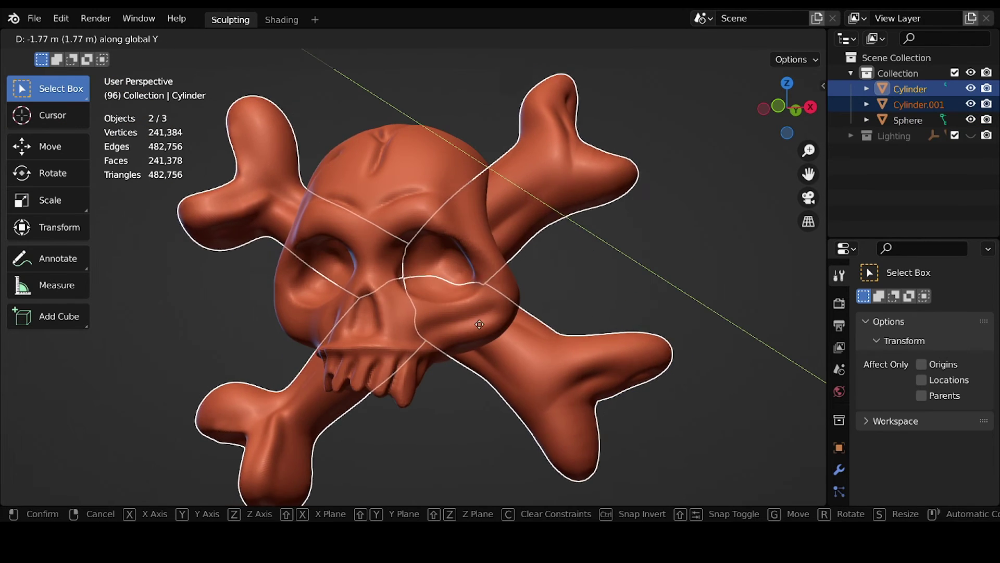
{"action": "key", "text": "Escape"}
Test rotating and moving one crossbone, cancel, deselect, save, and reselect the skull
{"action": "left_click", "coordinate": [525, 356]}
{"action": "key", "text": "r"}
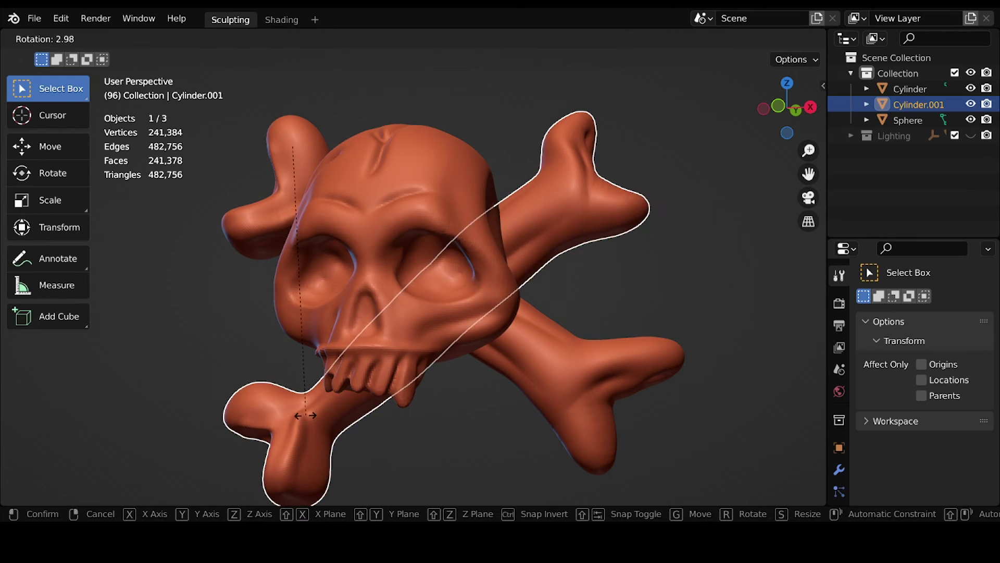
{"action": "key", "text": "g"}
{"action": "key", "text": "Escape"}
{"action": "left_click", "coordinate": [613, 270]}
{"action": "key", "text": "ctrl+s"}
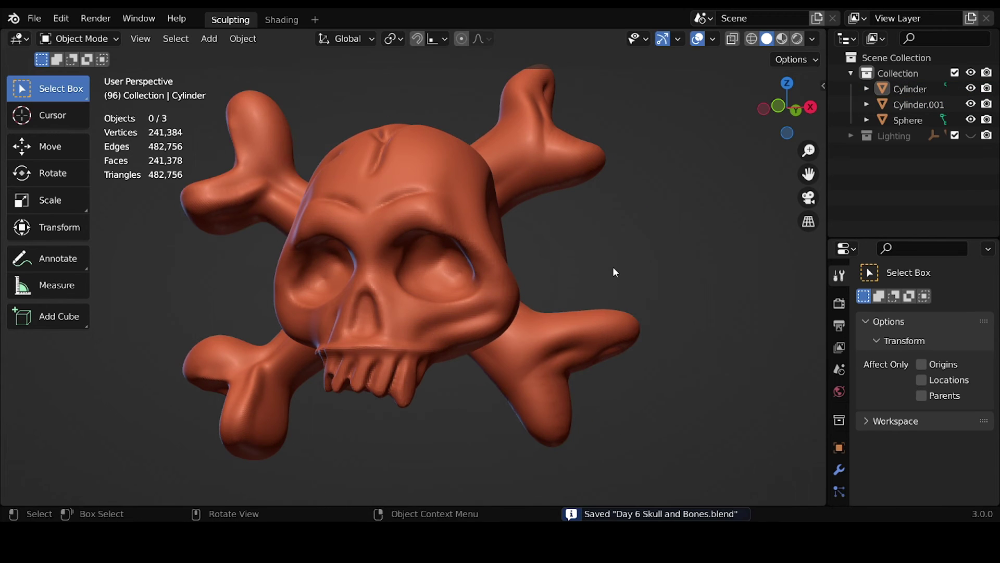
{"action": "left_click", "coordinate": [405, 315]}
{"action": "key", "text": "ctrl+Tab"}
Deepen and reshape the skull's nose cavity with the Draw Sharp brush
{"action": "left_click", "coordinate": [405, 406]}
{"action": "scroll", "coordinate": [406, 293], "scroll_direction": "up", "scroll_amount": 3}
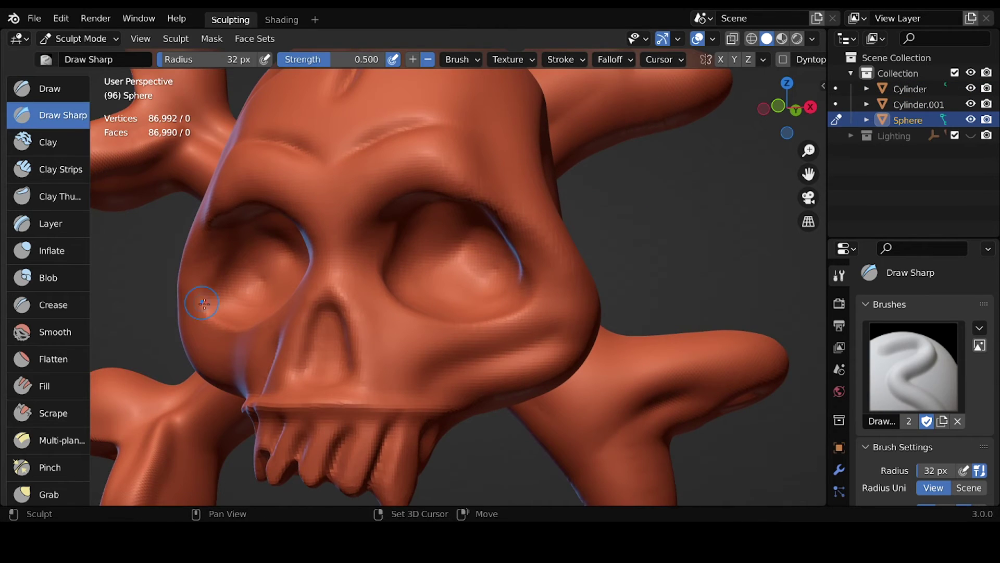
{"action": "scroll", "coordinate": [406, 293], "scroll_direction": "up", "scroll_amount": 3}
{"action": "left_click", "coordinate": [63, 151]}
{"action": "left_click", "coordinate": [62, 115]}
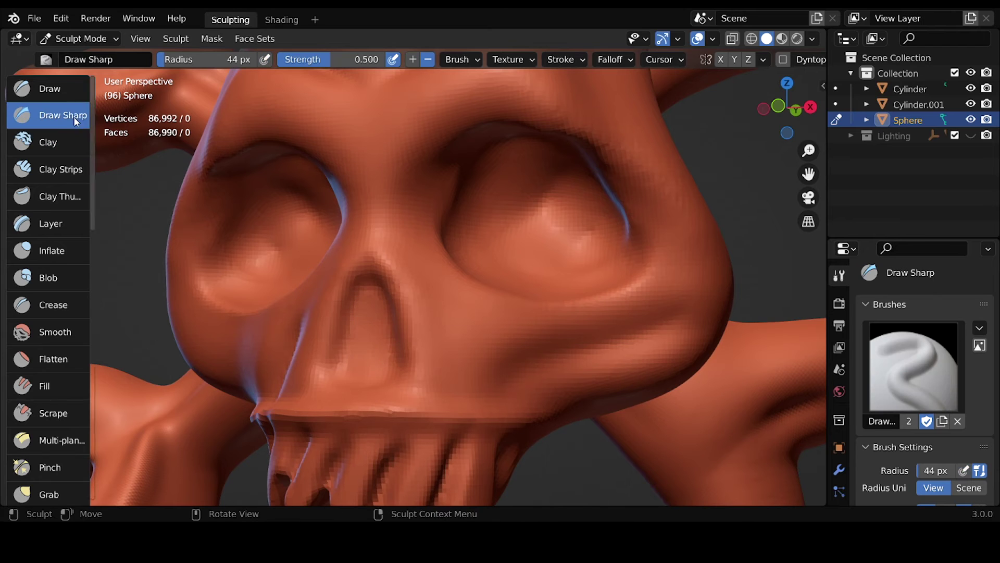
{"action": "left_click_drag", "start_coordinate": [360, 307], "coordinate": [367, 354]}
{"action": "middle_click_drag", "start_coordinate": [367, 354], "coordinate": [410, 354]}
{"action": "left_click_drag", "start_coordinate": [410, 354], "coordinate": [386, 359]}
{"action": "mouse_move", "coordinate": [386, 359]}
{"action": "middle_mouse_down"}
{"action": "mouse_move", "coordinate": [417, 334]}
{"action": "mouse_move", "coordinate": [435, 290]}
{"action": "mouse_move", "coordinate": [443, 343]}
{"action": "middle_mouse_up"}
Return to Object Mode, reselect the skull, and bring it back into Sculpt Mode
{"action": "scroll", "coordinate": [442, 343], "scroll_direction": "down", "scroll_amount": 4}
{"action": "key", "text": "ctrl+Tab"}
{"action": "left_click", "coordinate": [324, 405]}
{"action": "left_click", "coordinate": [651, 108]}
{"action": "left_click", "coordinate": [496, 330]}
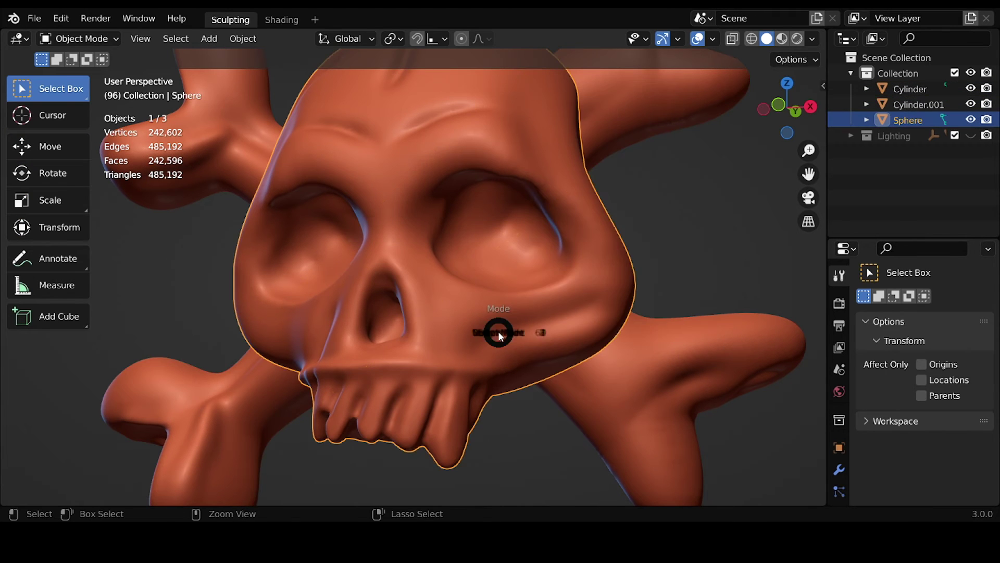
{"action": "key", "text": "ctrl+Tab"}
{"action": "left_click", "coordinate": [495, 386]}
Sculpt around the eye socket with Draw Sharp and save the file
{"action": "left_click_drag", "start_coordinate": [495, 230], "coordinate": [490, 229]}
{"action": "mouse_move", "coordinate": [490, 229]}
{"action": "middle_mouse_down"}
{"action": "mouse_move", "coordinate": [469, 193]}
{"action": "mouse_move", "coordinate": [554, 248]}
{"action": "mouse_move", "coordinate": [521, 183]}
{"action": "mouse_move", "coordinate": [558, 101]}
{"action": "middle_mouse_up"}
{"action": "key", "text": "ctrl+s"}
{"action": "left_click", "coordinate": [61, 170]}
{"action": "left_click", "coordinate": [63, 115]}
Shrink the Draw Sharp brush radius to 72 px, then 42 px
{"action": "middle_click_drag", "start_coordinate": [469, 208], "coordinate": [397, 239]}
{"action": "key", "text": "f"}
{"action": "left_click", "coordinate": [360, 235]}
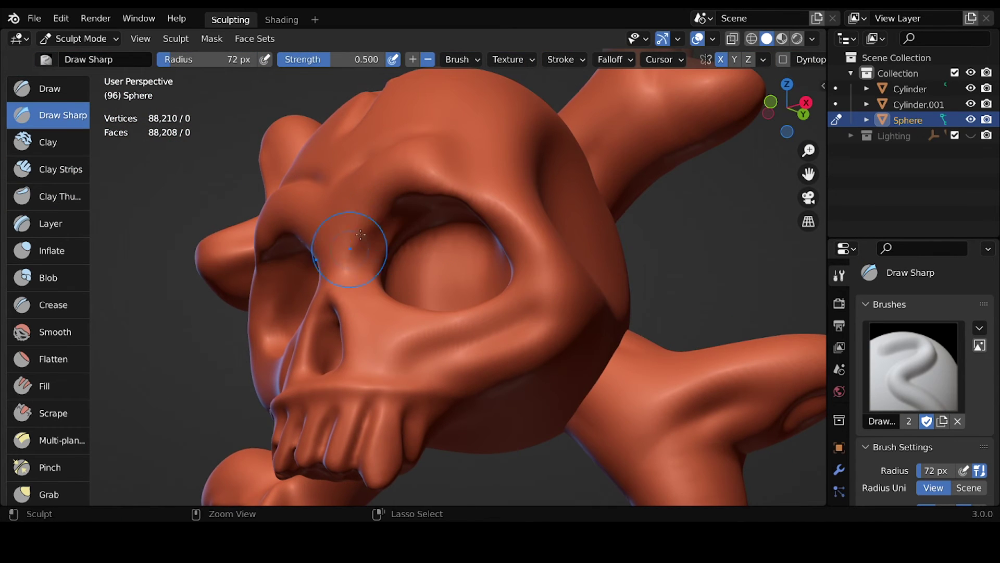
{"action": "key", "text": "f"}
{"action": "left_click", "coordinate": [360, 255]}
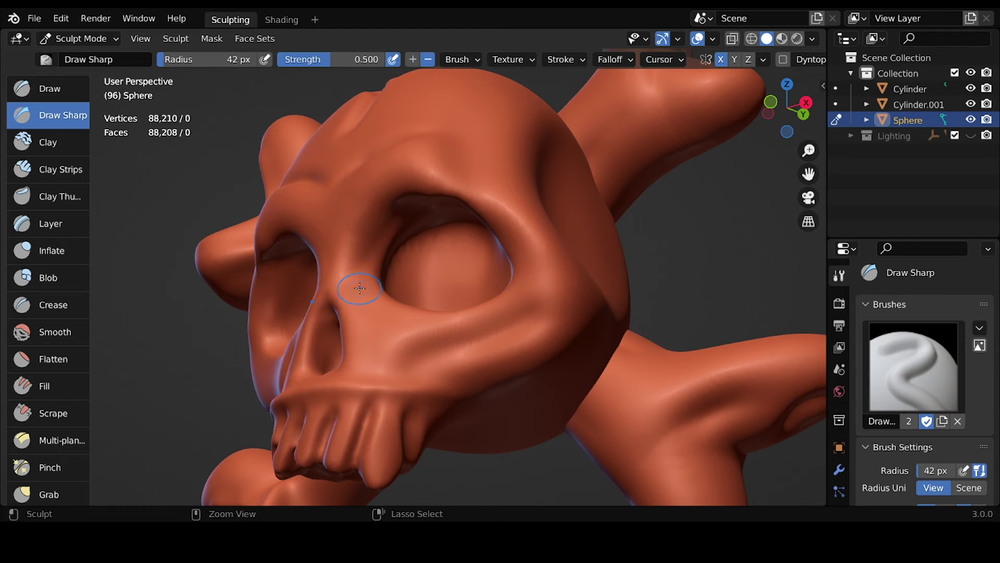
Switch to Pinch, then Scrape, orbiting around the skull's eye sockets
{"action": "key", "text": "p"}
{"action": "mouse_move", "coordinate": [527, 183]}
{"action": "middle_mouse_down"}
{"action": "mouse_move", "coordinate": [440, 189]}
{"action": "mouse_move", "coordinate": [464, 223]}
{"action": "middle_mouse_up"}
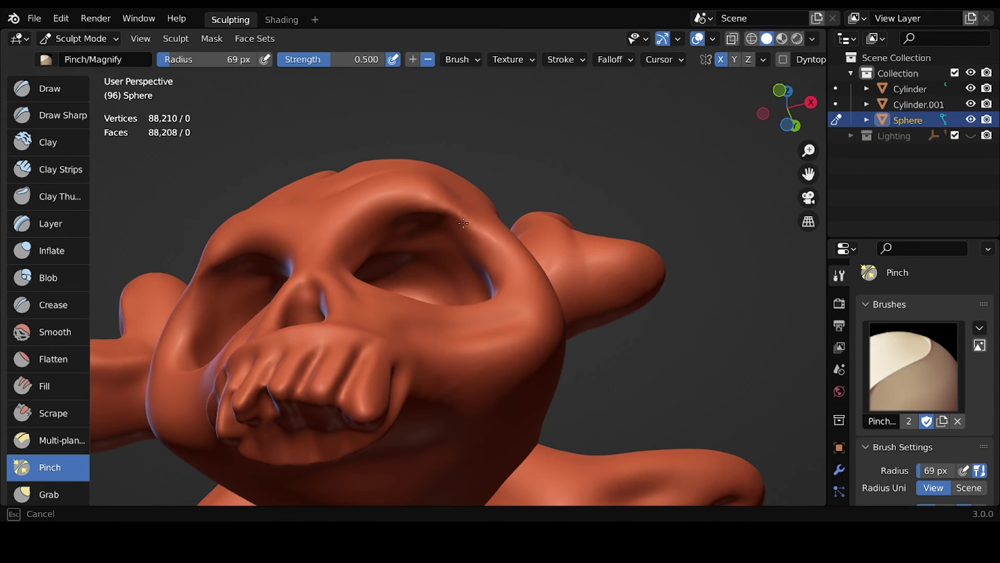
{"action": "mouse_move", "coordinate": [529, 294]}
{"action": "middle_mouse_down"}
{"action": "mouse_move", "coordinate": [384, 328]}
{"action": "mouse_move", "coordinate": [373, 311]}
{"action": "middle_mouse_up"}
{"action": "key", "text": "shift+t"}
{"action": "middle_click_drag", "start_coordinate": [417, 342], "coordinate": [384, 226]}
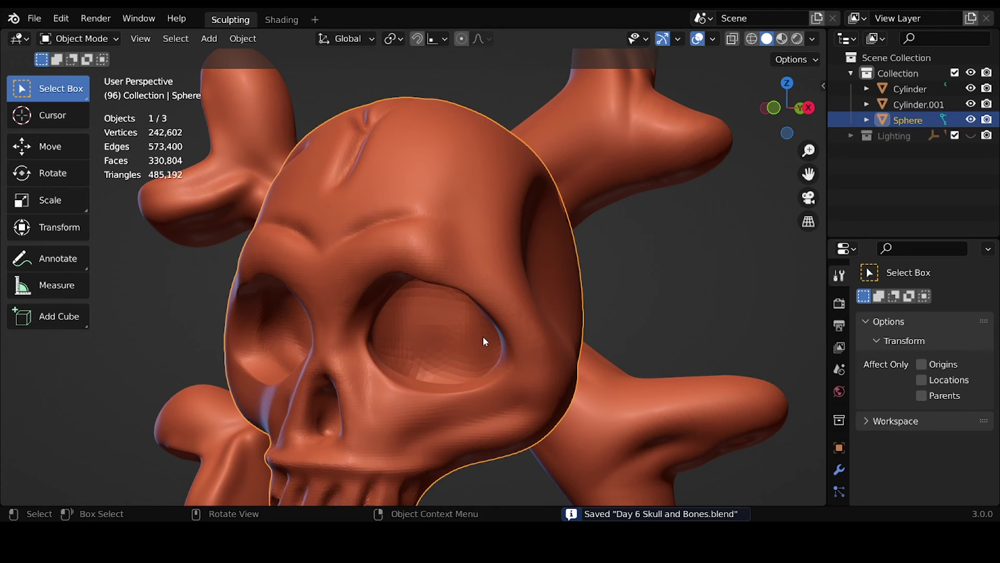
{"action": "scroll", "coordinate": [665, 284], "scroll_direction": "down", "scroll_amount": 2}
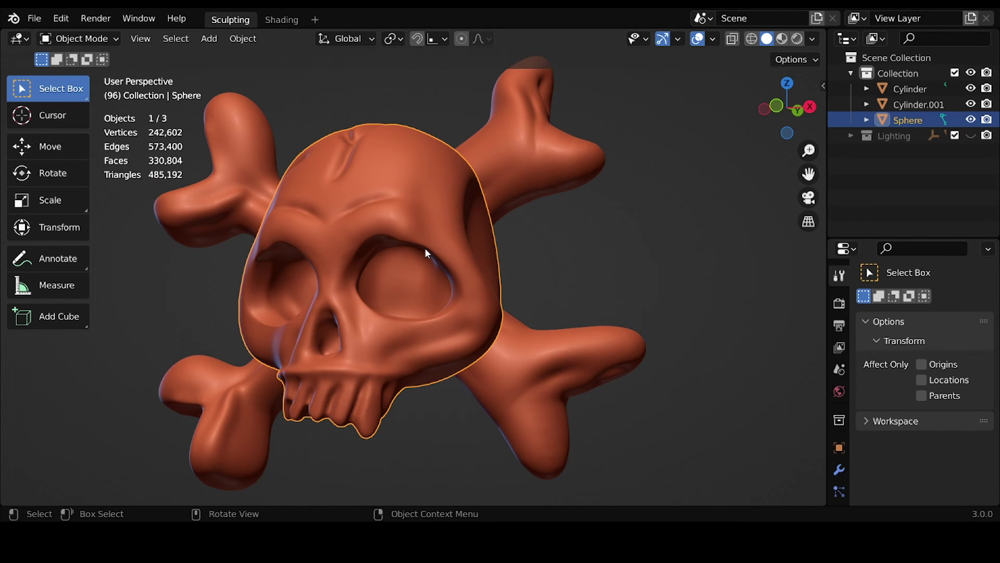
{"action": "middle_click_drag", "start_coordinate": [497, 195], "coordinate": [396, 235]}
With dynamic topology off, carve and deepen grooves in the skull's forehead using Clay Strips
{"action": "left_click", "coordinate": [62, 115]}
{"action": "middle_click_drag", "start_coordinate": [292, 261], "coordinate": [365, 298]}
{"action": "key", "text": "c"}
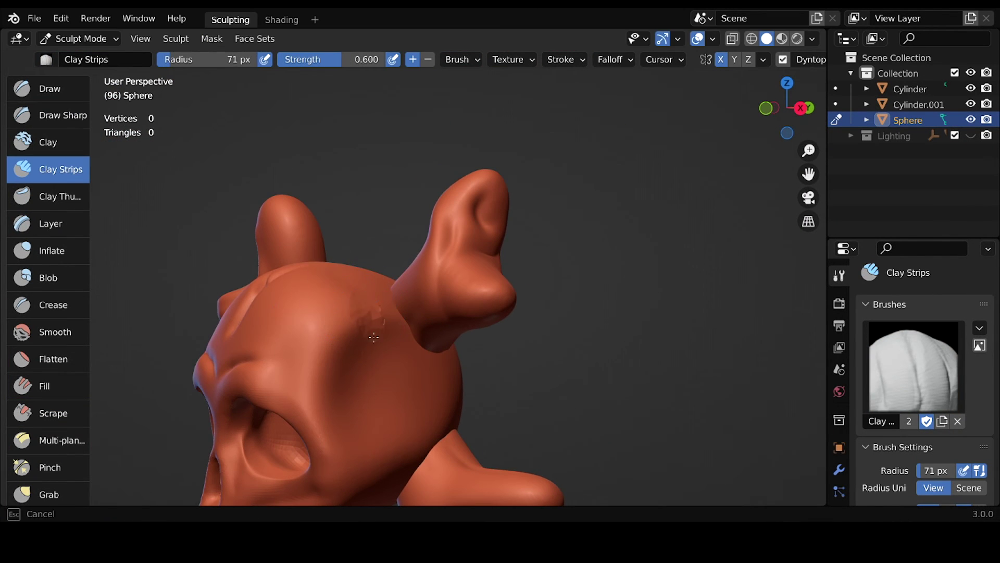
{"action": "key", "text": "ctrl+Tab"}
{"action": "key", "text": "ctrl+Tab"}
{"action": "key", "text": "ctrl+d"}
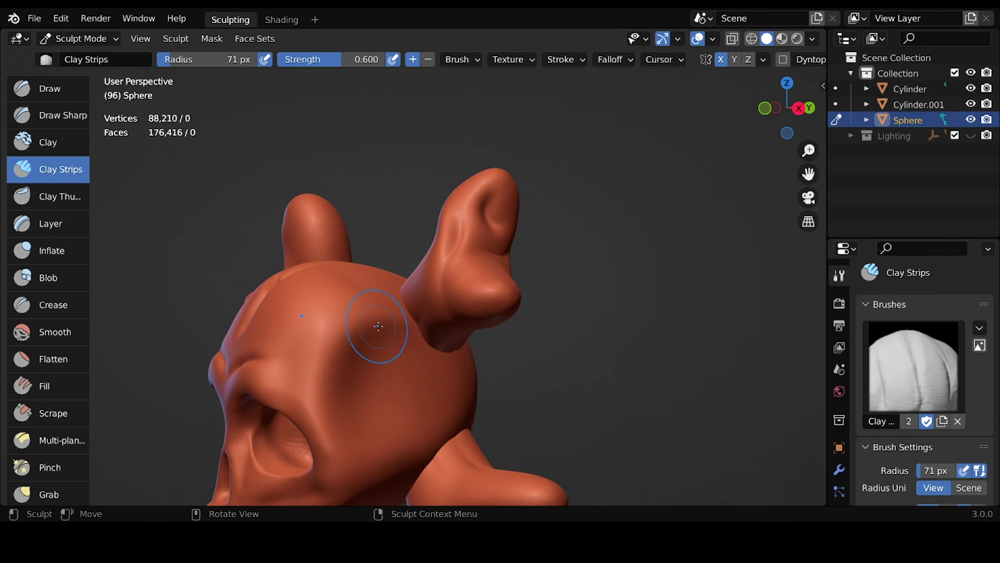
{"action": "mouse_move", "coordinate": [367, 290]}
{"action": "left_mouse_down", "text": "ctrl"}
{"action": "mouse_move", "coordinate": [364, 333]}
{"action": "mouse_move", "coordinate": [350, 329]}
{"action": "left_mouse_up", "text": "ctrl"}
{"action": "mouse_move", "coordinate": [359, 313]}
{"action": "middle_mouse_down"}
{"action": "mouse_move", "coordinate": [457, 289]}
{"action": "mouse_move", "coordinate": [384, 328]}
{"action": "mouse_move", "coordinate": [378, 319]}
{"action": "middle_mouse_up"}
Cycle through the Crease, Grab and Scrape brushes on the skull's front, then save
{"action": "key", "text": "shift+c"}
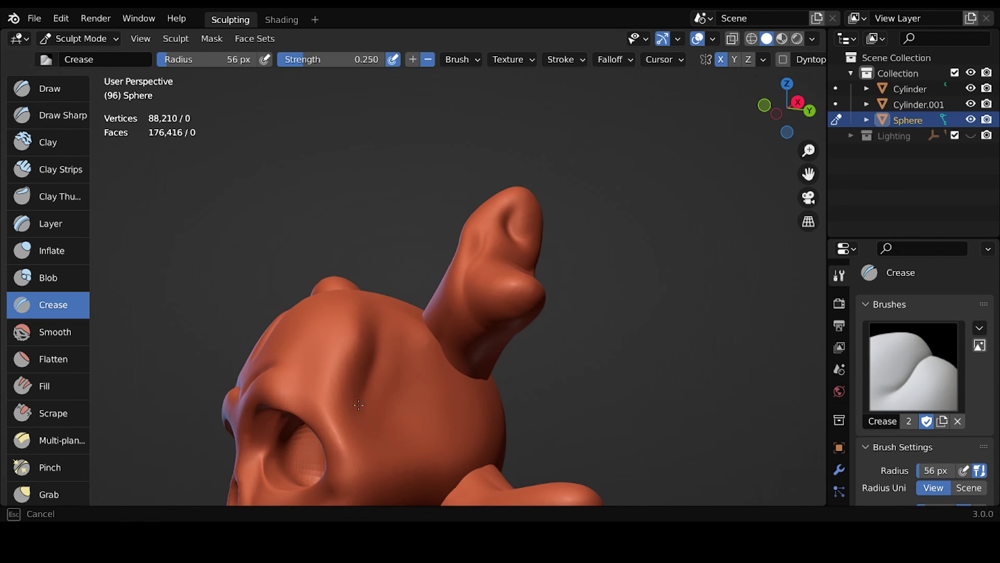
{"action": "mouse_move", "coordinate": [343, 275]}
{"action": "middle_mouse_down"}
{"action": "mouse_move", "coordinate": [391, 306]}
{"action": "mouse_move", "coordinate": [375, 407]}
{"action": "mouse_move", "coordinate": [535, 301]}
{"action": "middle_mouse_up"}
{"action": "scroll", "coordinate": [390, 306], "scroll_direction": "down", "scroll_amount": 3}
{"action": "key", "text": "g"}
{"action": "left_click", "coordinate": [52, 413]}
{"action": "key", "text": "ctrl+s"}
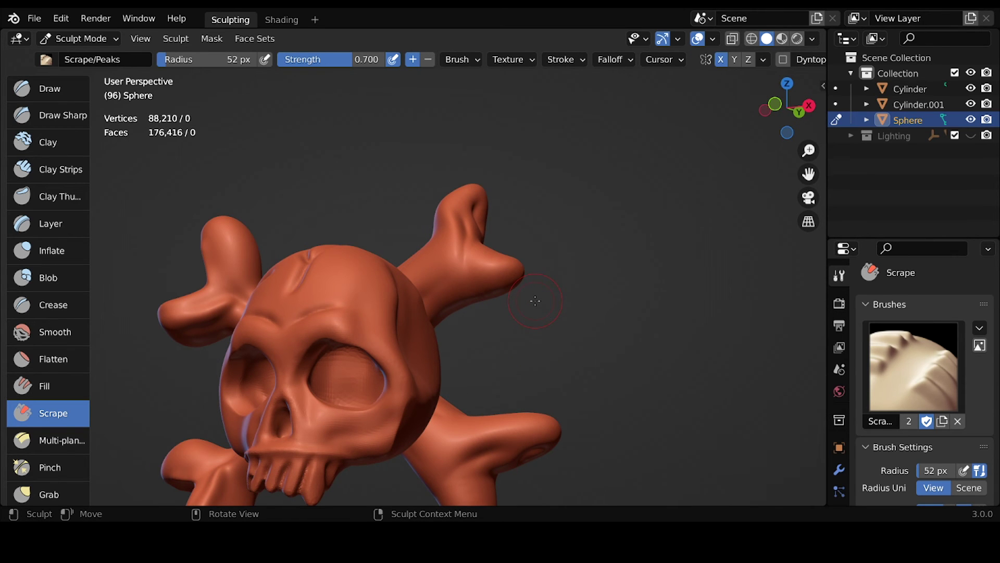
Select the crossbone Cylinder.001 for sculpting, viewed from above its end
{"action": "scroll", "coordinate": [535, 301], "scroll_direction": "down", "scroll_amount": 3}
{"action": "key", "text": "ctrl+Tab"}
{"action": "left_click", "coordinate": [484, 302]}
{"action": "scroll", "coordinate": [484, 301], "scroll_direction": "up", "scroll_amount": 3}
{"action": "key", "text": "ctrl+Tab"}
{"action": "left_click", "coordinate": [453, 371]}
{"action": "middle_click_drag", "start_coordinate": [453, 370], "coordinate": [469, 268]}
{"action": "scroll", "coordinate": [469, 269], "scroll_direction": "up", "scroll_amount": 2}
Carve a sharp groove into the bone's knobbed end with Draw Sharp, then save
{"action": "key", "text": "shift+x"}
{"action": "mouse_move", "coordinate": [455, 276]}
{"action": "left_mouse_down"}
{"action": "mouse_move", "coordinate": [440, 284]}
{"action": "mouse_move", "coordinate": [443, 260]}
{"action": "left_mouse_up"}
{"action": "mouse_move", "coordinate": [442, 260]}
{"action": "middle_mouse_down"}
{"action": "mouse_move", "coordinate": [466, 361]}
{"action": "mouse_move", "coordinate": [413, 328]}
{"action": "mouse_move", "coordinate": [598, 342]}
{"action": "mouse_move", "coordinate": [635, 362]}
{"action": "middle_mouse_up"}
{"action": "key", "text": "ctrl+s"}
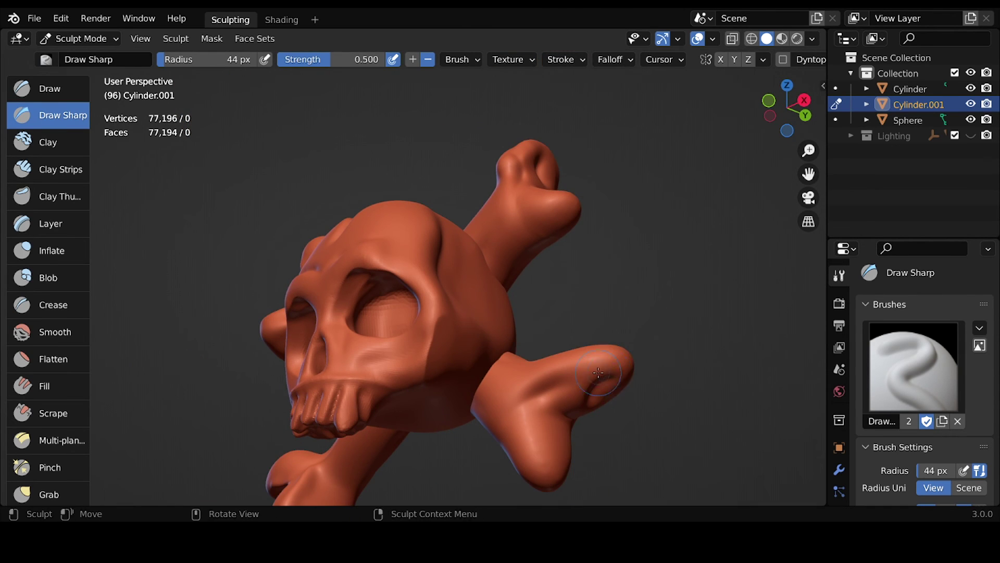
Switch sculpting to Cylinder and build up Clay Strips on it at 66 px radius
{"action": "key", "text": "alt+q"}
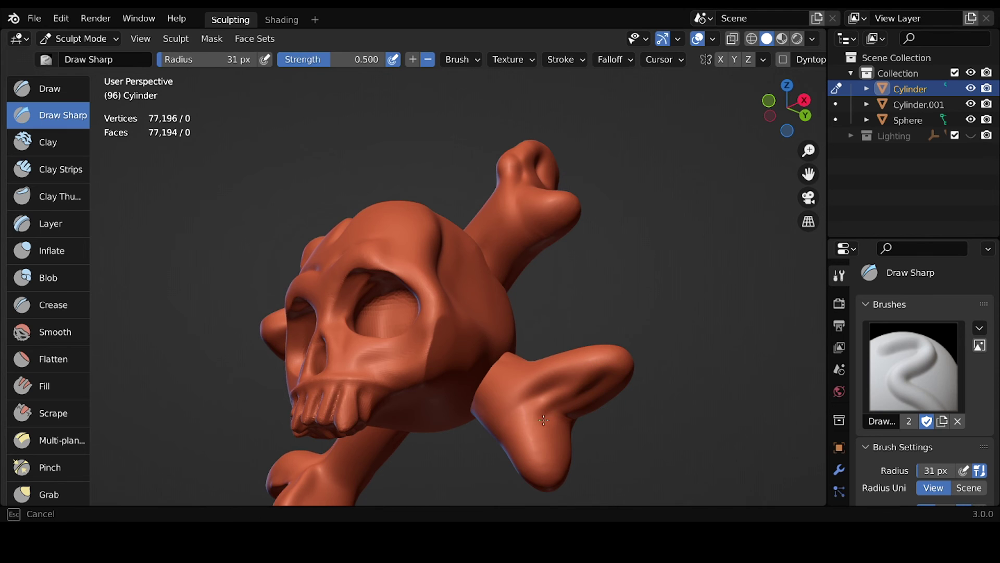
{"action": "key", "text": "ctrl+s"}
{"action": "key", "text": "c"}
{"action": "key", "text": "f"}
{"action": "left_click", "coordinate": [578, 417]}
{"action": "mouse_move", "coordinate": [578, 416]}
{"action": "middle_mouse_down"}
{"action": "mouse_move", "coordinate": [442, 333]}
{"action": "mouse_move", "coordinate": [521, 323]}
{"action": "middle_mouse_up"}
{"action": "left_click_drag", "start_coordinate": [521, 323], "coordinate": [542, 332]}
Return to Object Mode with a front view of the skull and crossbones
{"action": "mouse_move", "coordinate": [526, 316]}
{"action": "middle_mouse_down"}
{"action": "mouse_move", "coordinate": [467, 397]}
{"action": "mouse_move", "coordinate": [458, 346]}
{"action": "mouse_move", "coordinate": [584, 349]}
{"action": "mouse_move", "coordinate": [551, 366]}
{"action": "middle_mouse_up"}
{"action": "scroll", "coordinate": [297, 260], "scroll_direction": "down", "scroll_amount": 3}
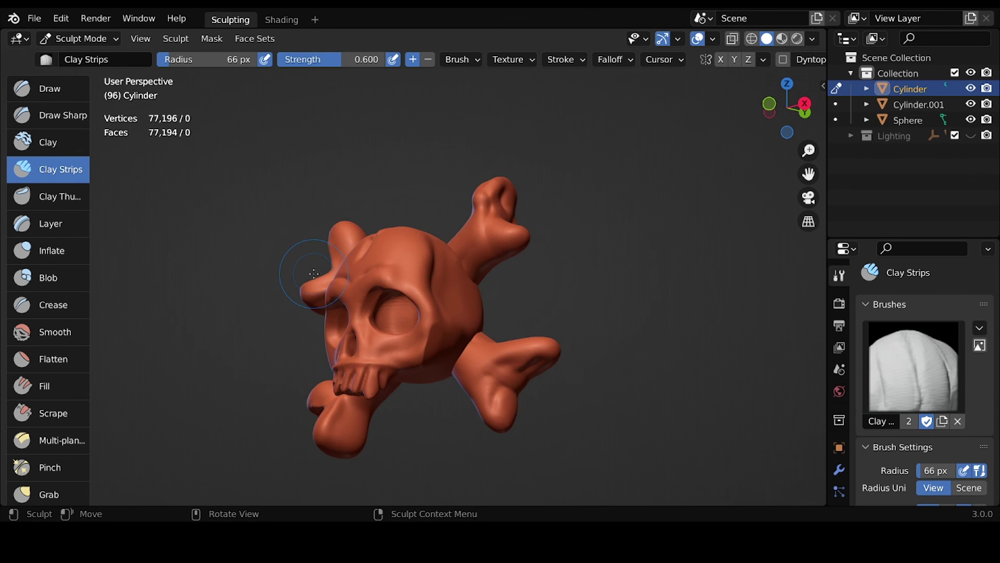
{"action": "key", "text": "ctrl+Tab"}
{"action": "left_click", "coordinate": [252, 263]}
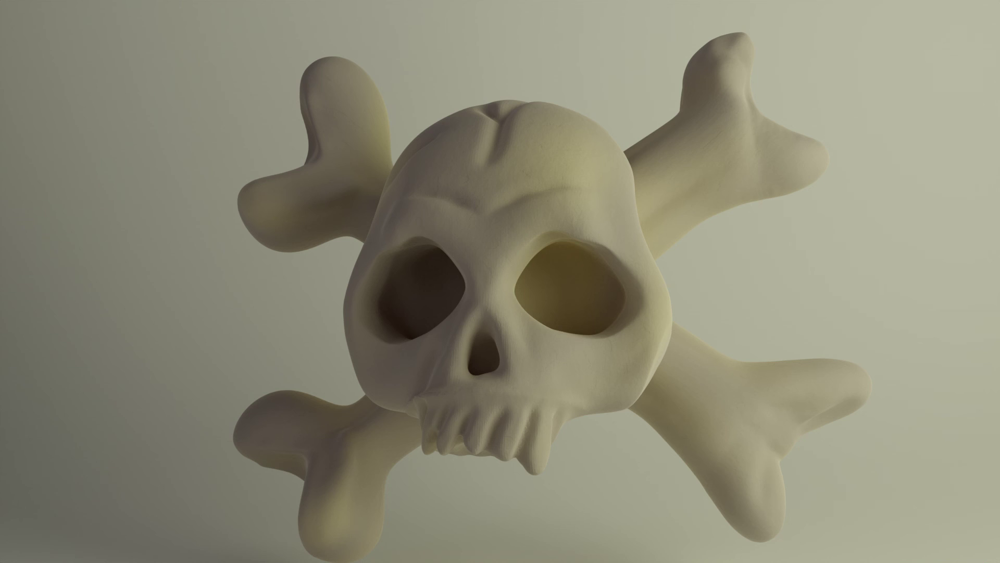